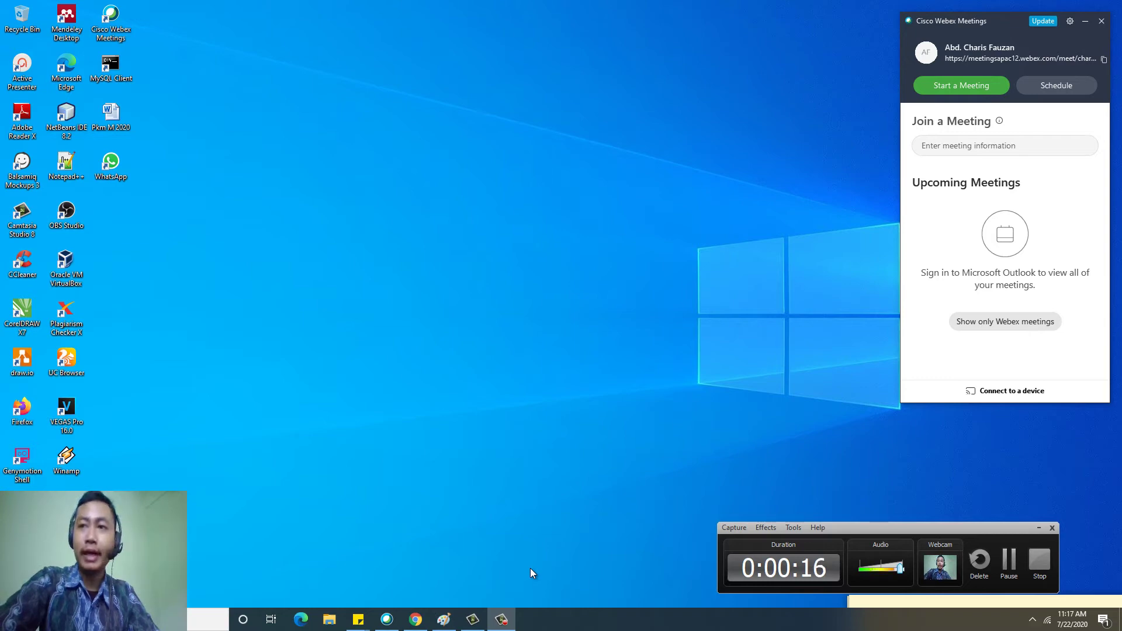
Switch to Chrome and log in to the university's Sistem Informasi Manajemen with the account username and password.
{"action": "left_click", "coordinate": [415, 619]}
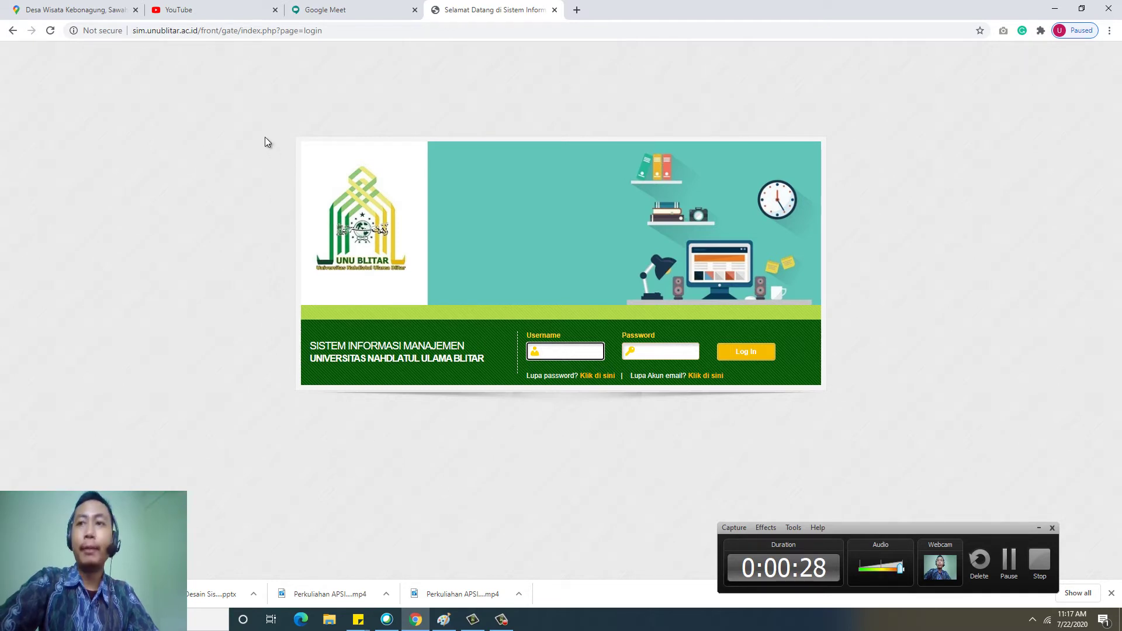
{"action": "left_click", "coordinate": [572, 350]}
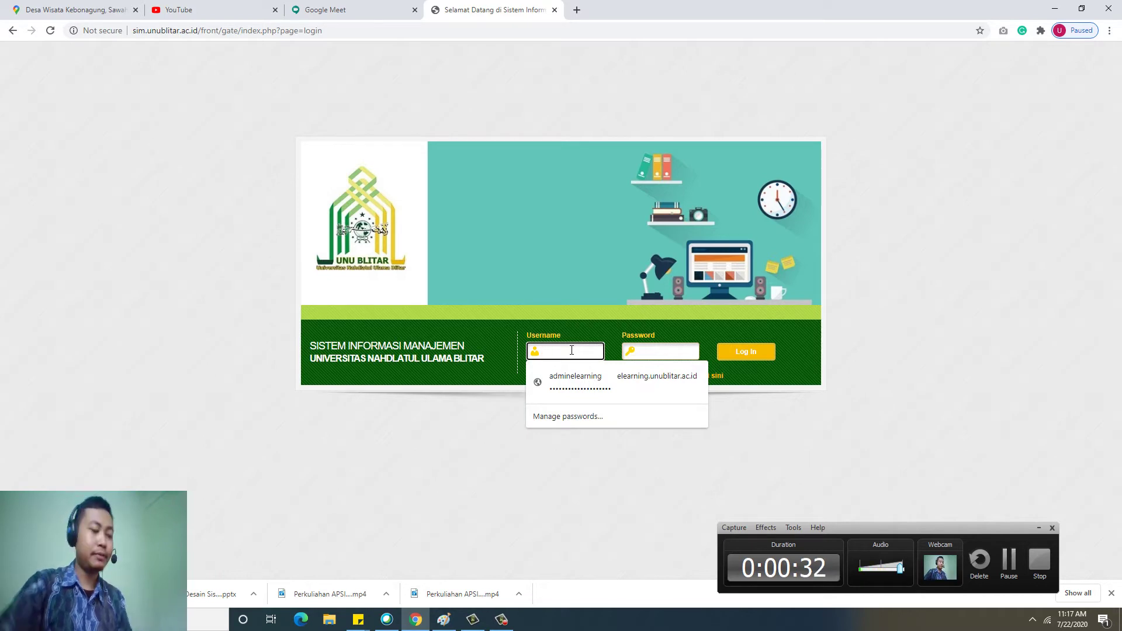
{"action": "type", "text": "20"}
{"action": "key", "text": "Down"}
{"action": "key", "text": "Return"}
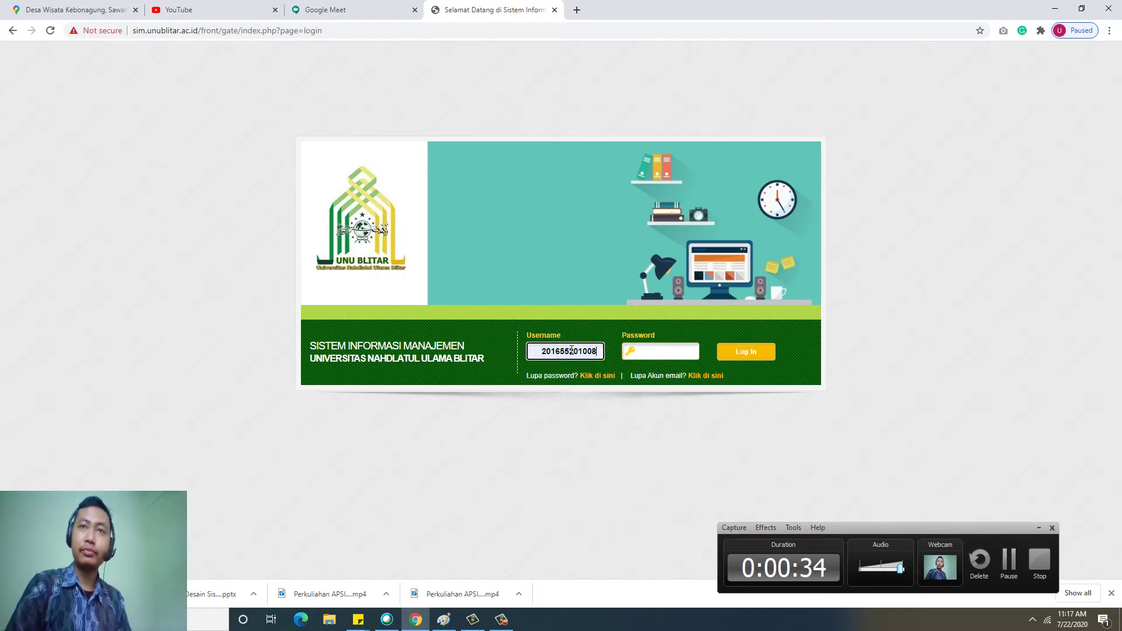
{"action": "key", "text": "Tab"}
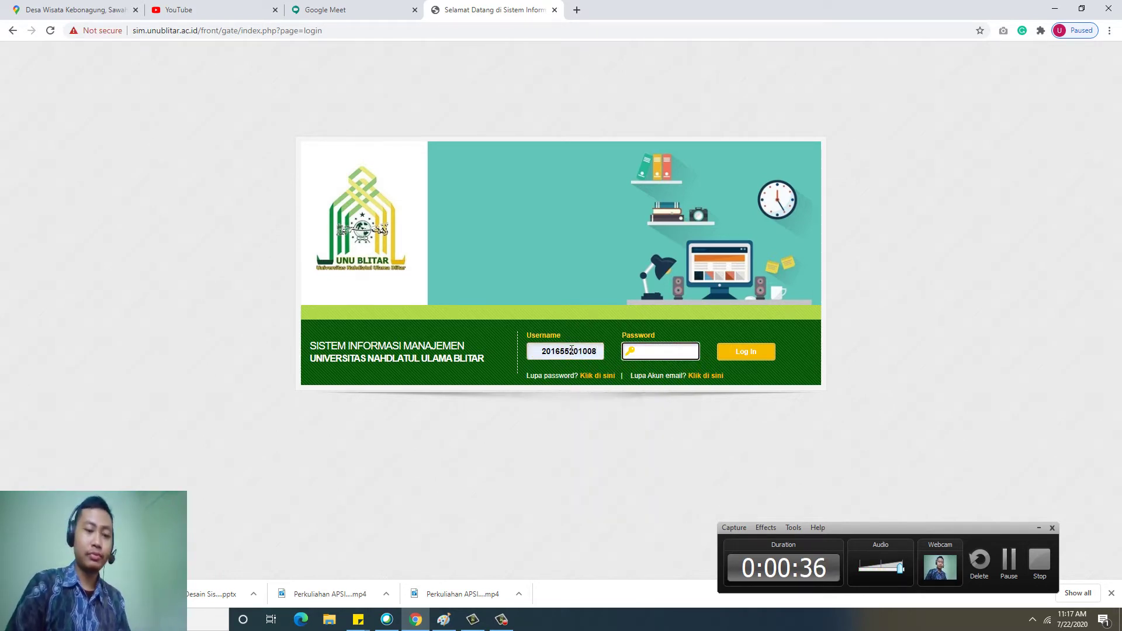
{"action": "type", "text": "a•••••••"}
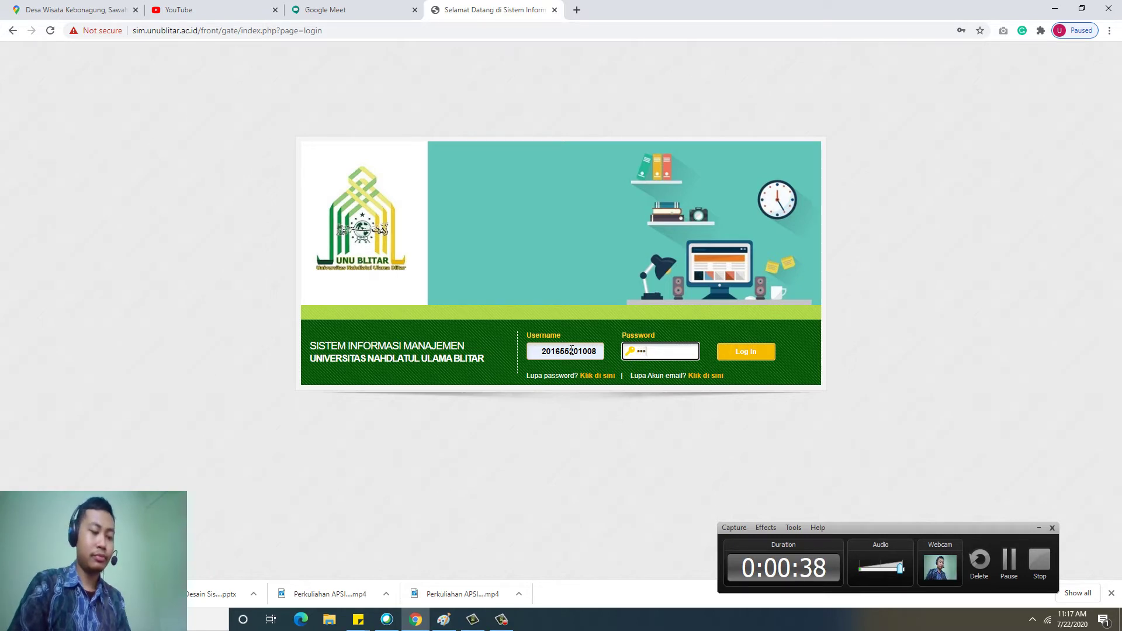
{"action": "type", "text": "••••••"}
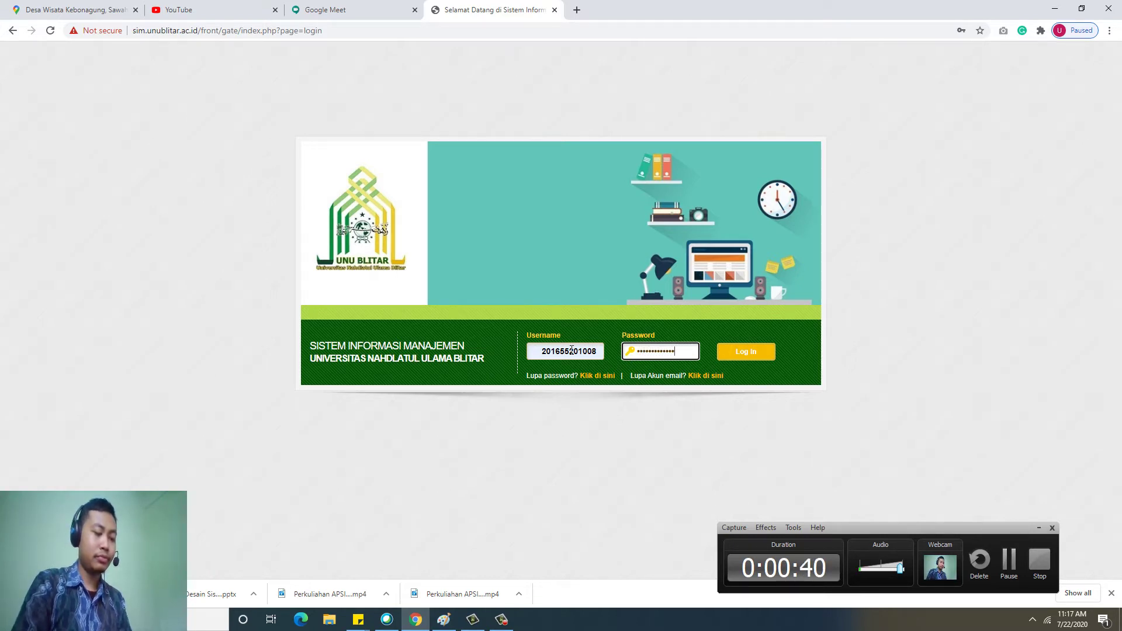
{"action": "key", "text": "Return"}
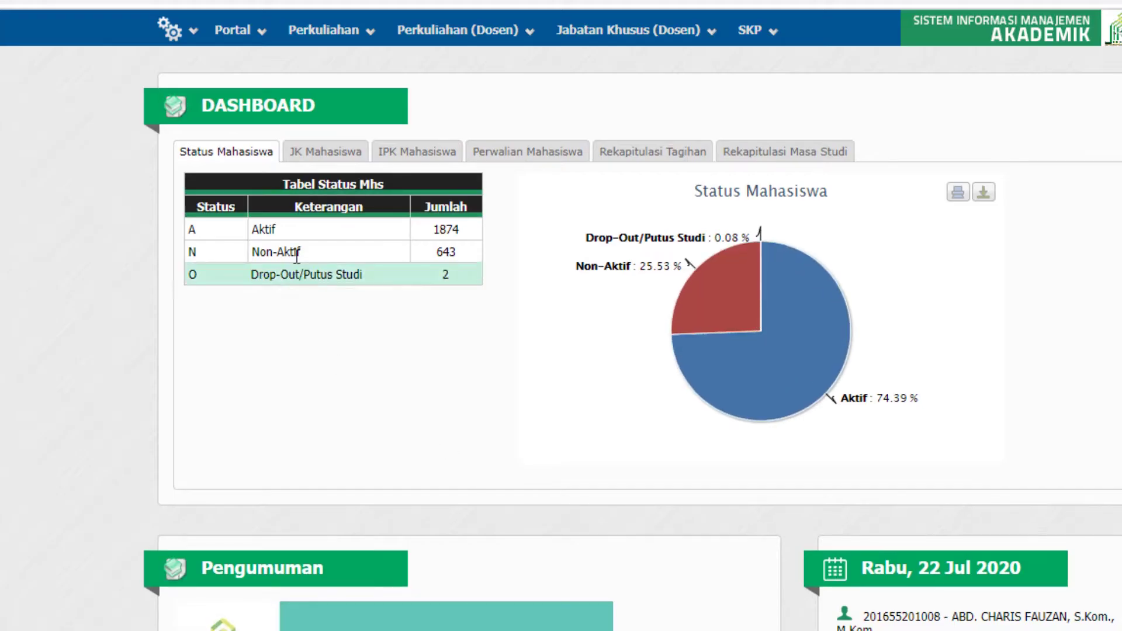
Open the Isi Nilai grade entry page for ALGORITMA DAN PEMROGRAMAN I, class F, from the lecturer's Mengajar Kelas list.
{"action": "left_click", "coordinate": [471, 34]}
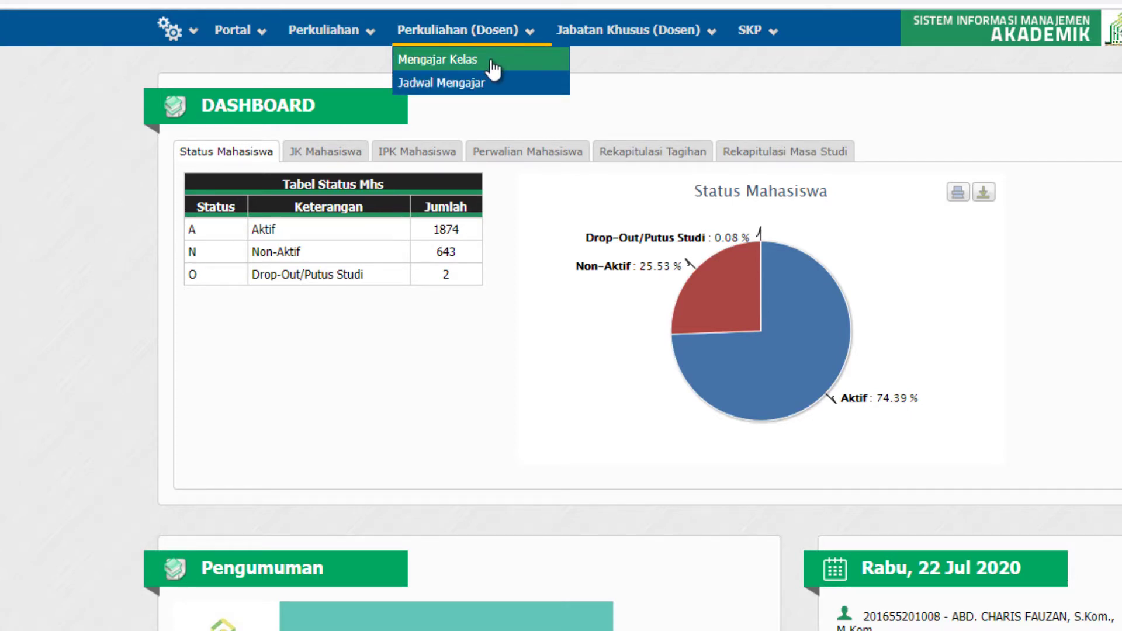
{"action": "left_click", "coordinate": [506, 64]}
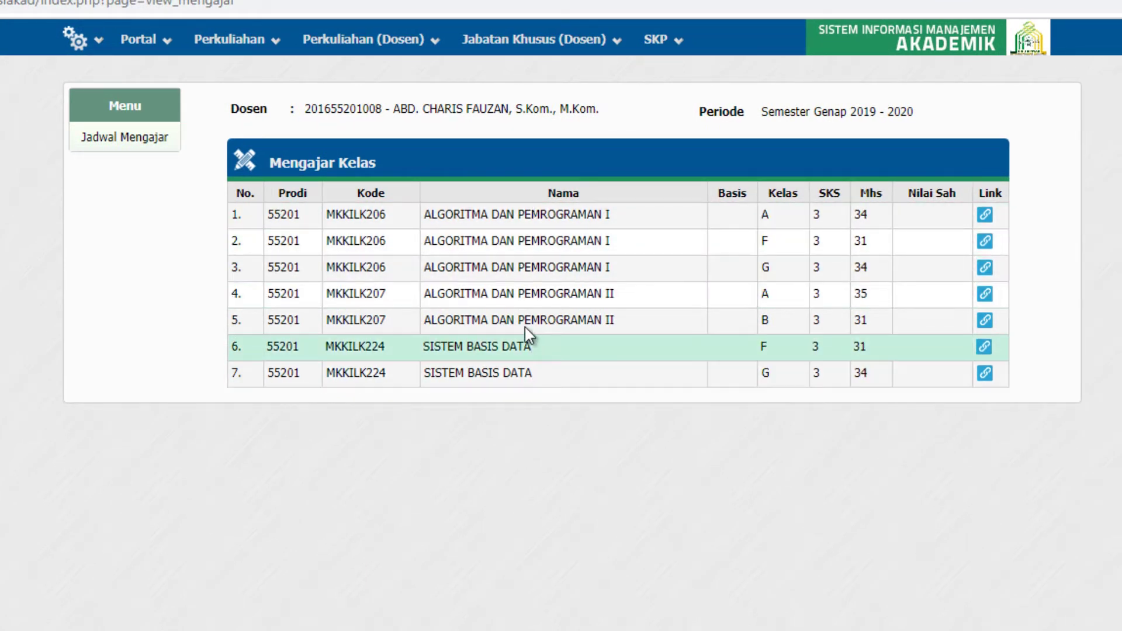
{"action": "left_click", "coordinate": [986, 244]}
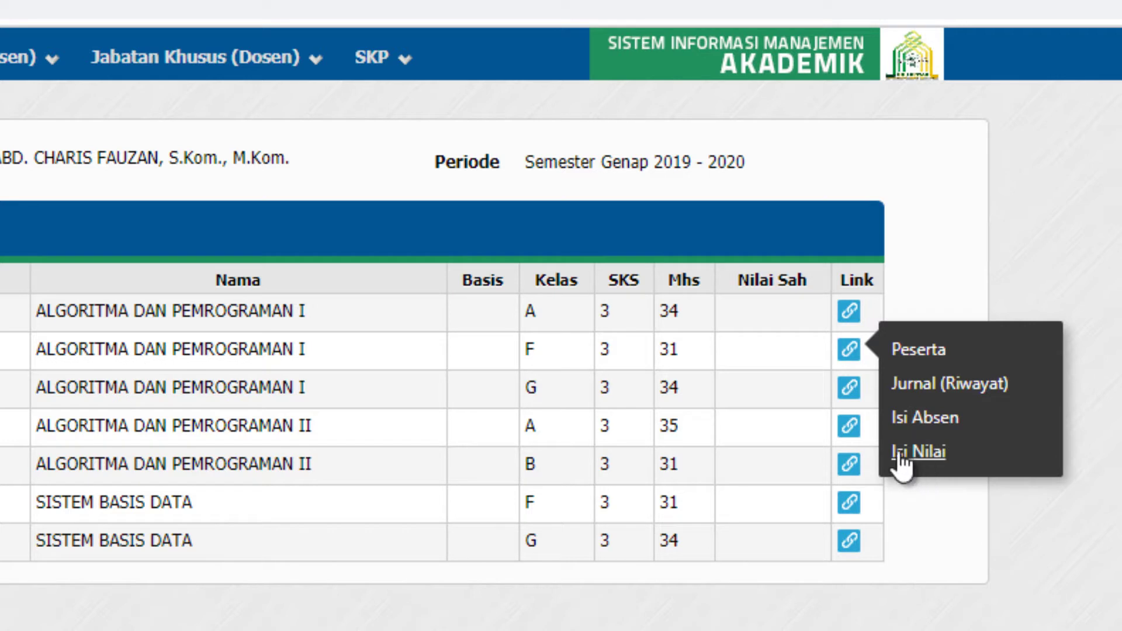
{"action": "left_click", "coordinate": [939, 453]}
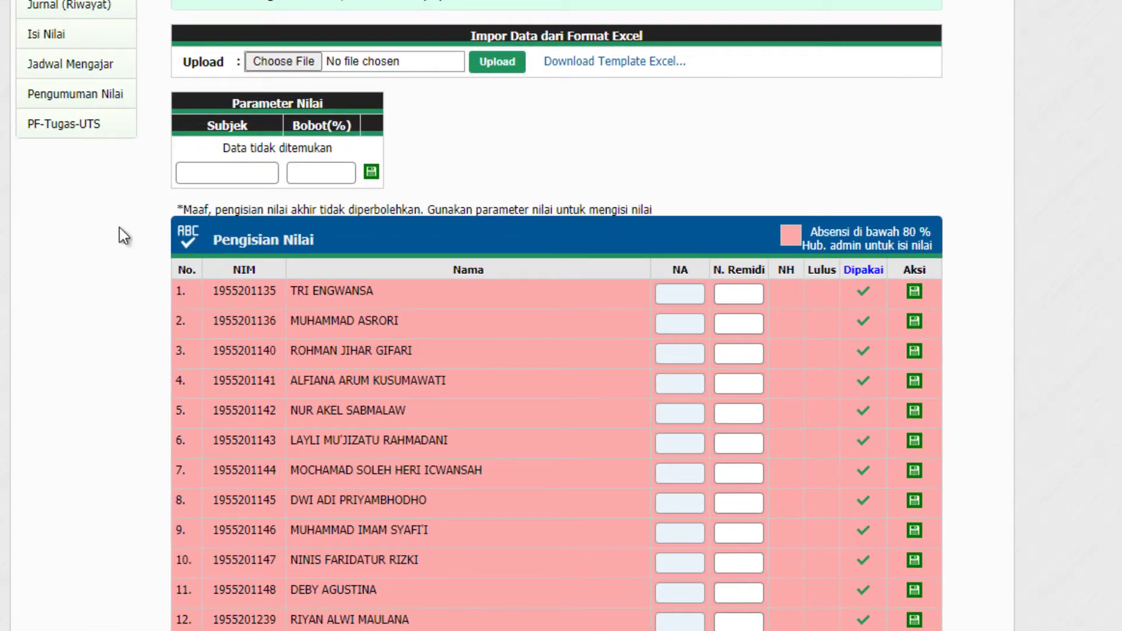
Add and save a grade parameter with the subject KEHADIRAN and a weight of 10%.
{"action": "scroll", "coordinate": [209, 295], "scroll_direction": "down", "scroll_amount": 3}
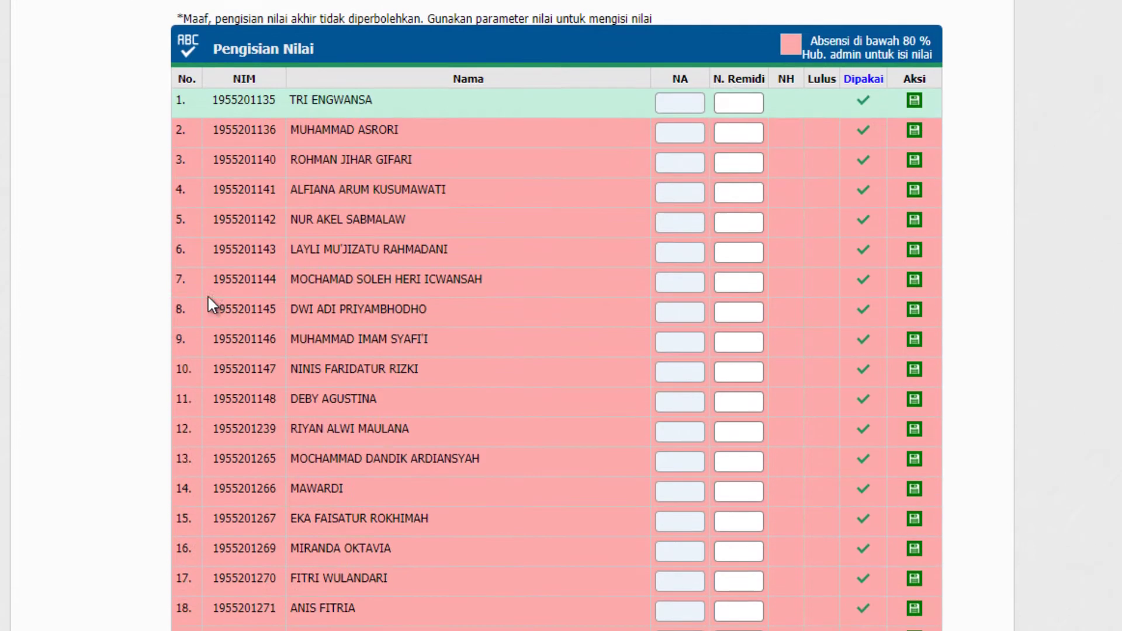
{"action": "scroll", "coordinate": [152, 310], "scroll_direction": "up", "scroll_amount": 2}
{"action": "scroll", "coordinate": [69, 361], "scroll_direction": "up", "scroll_amount": 2}
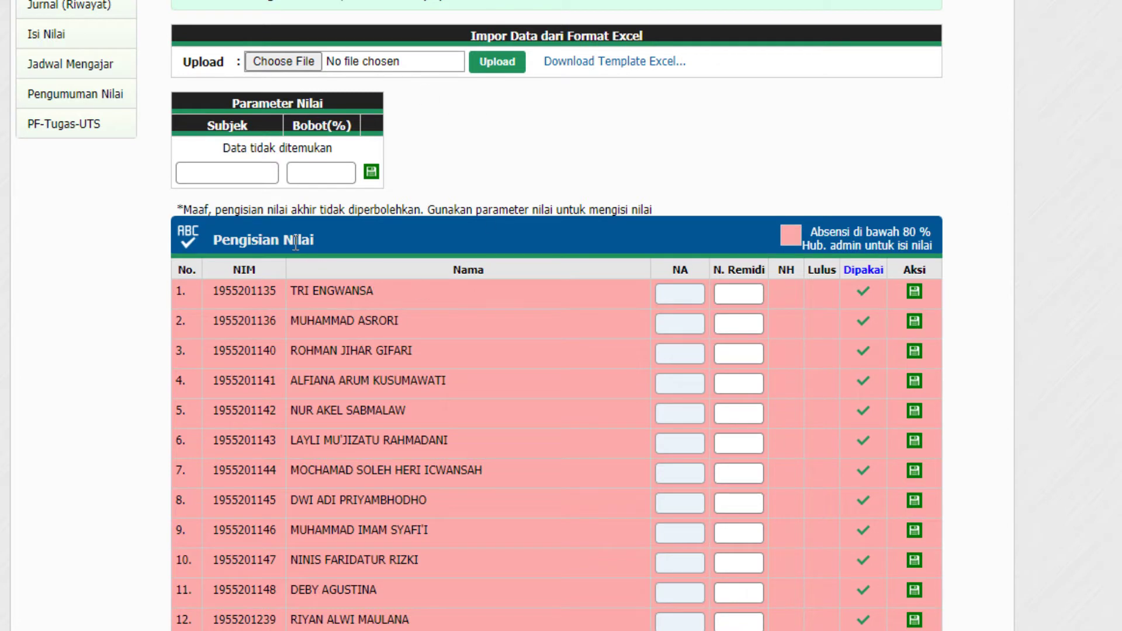
{"action": "left_click", "coordinate": [239, 171]}
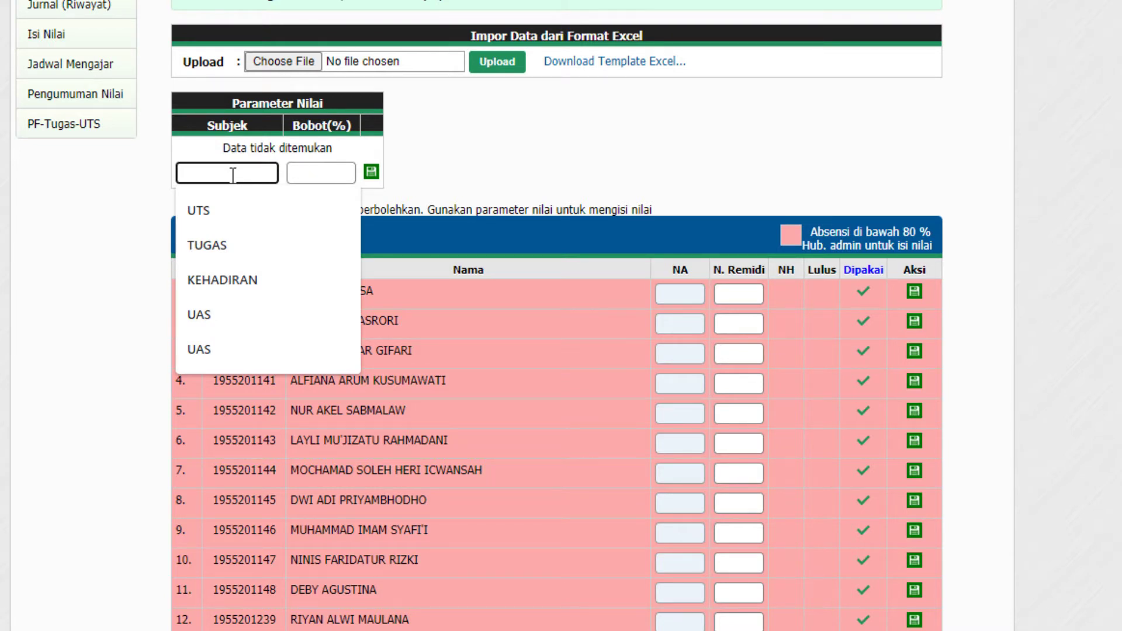
{"action": "key", "text": "Down"}
{"action": "key", "text": "Down"}
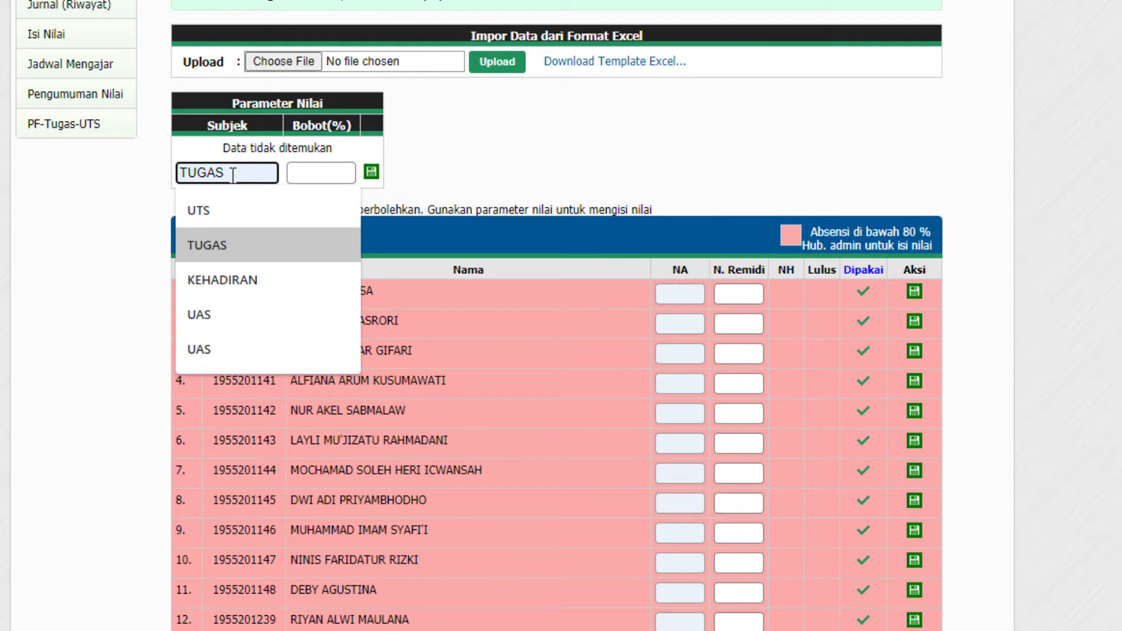
{"action": "left_click", "coordinate": [246, 279]}
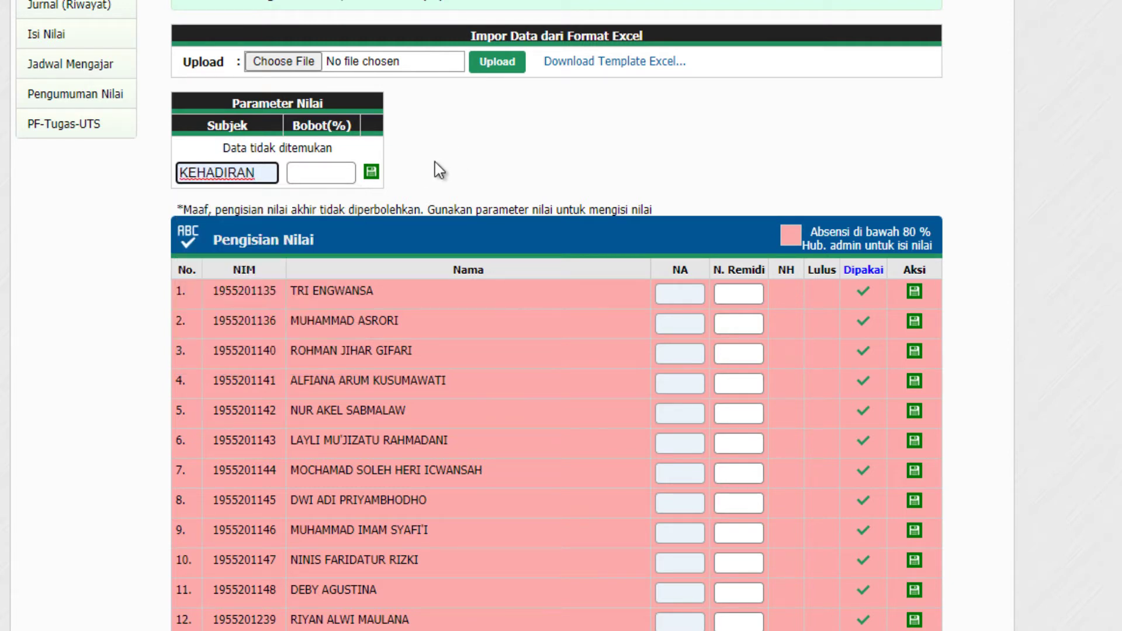
{"action": "left_click", "coordinate": [320, 172]}
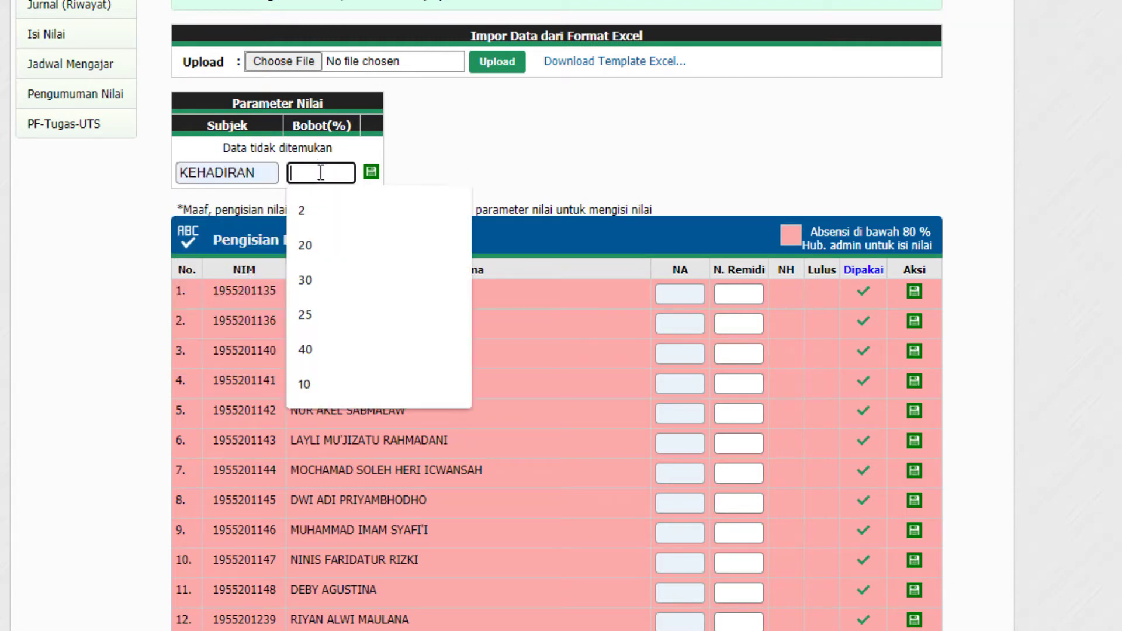
{"action": "type", "text": "10"}
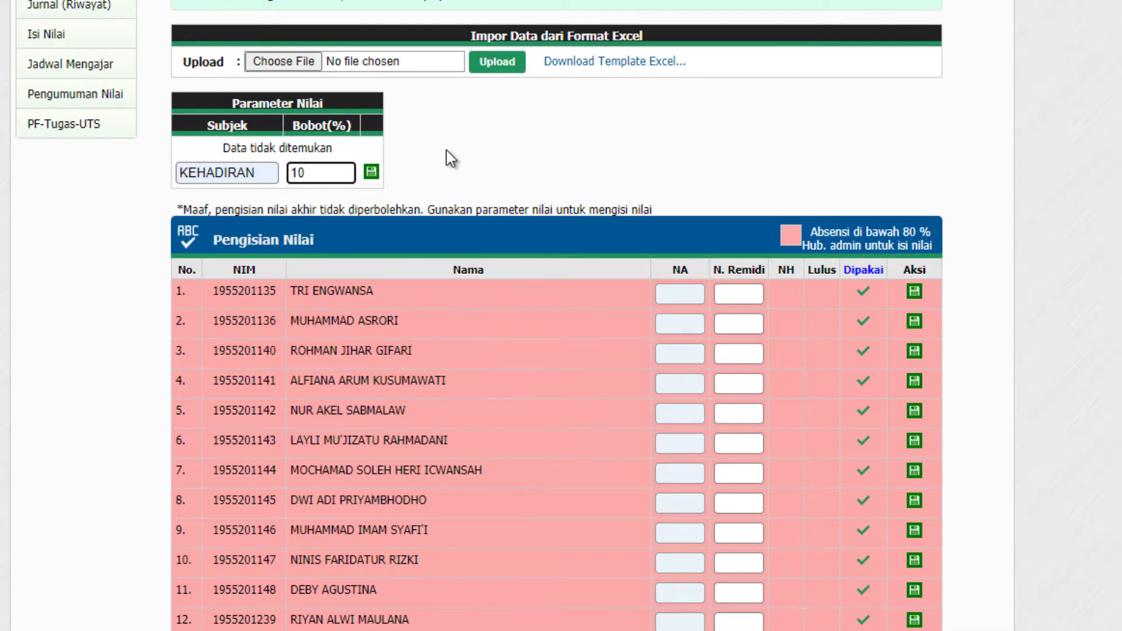
{"action": "left_click", "coordinate": [372, 172]}
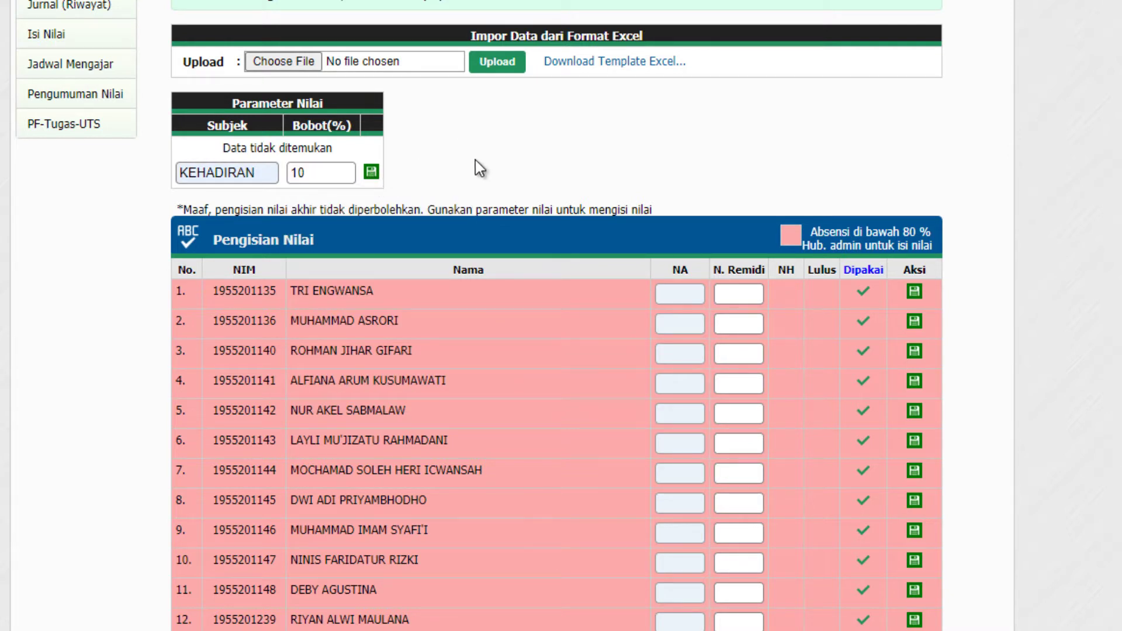
Add and save a grade parameter with the subject TUGAS and a weight of 25%.
{"action": "left_click", "coordinate": [224, 179]}
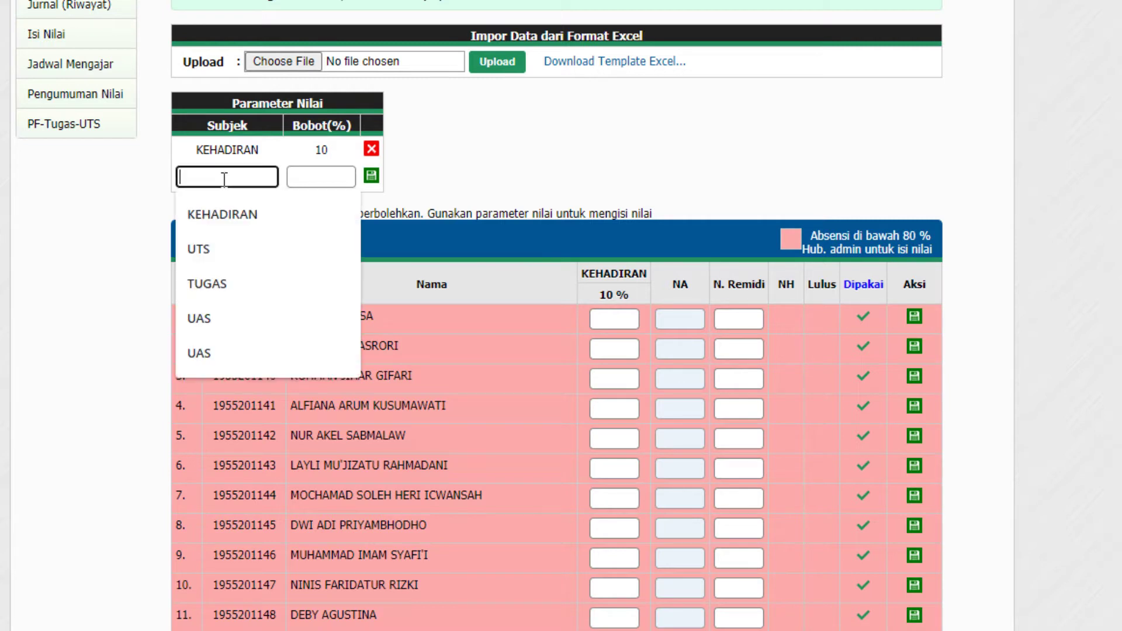
{"action": "left_click", "coordinate": [228, 282]}
{"action": "left_click", "coordinate": [338, 180]}
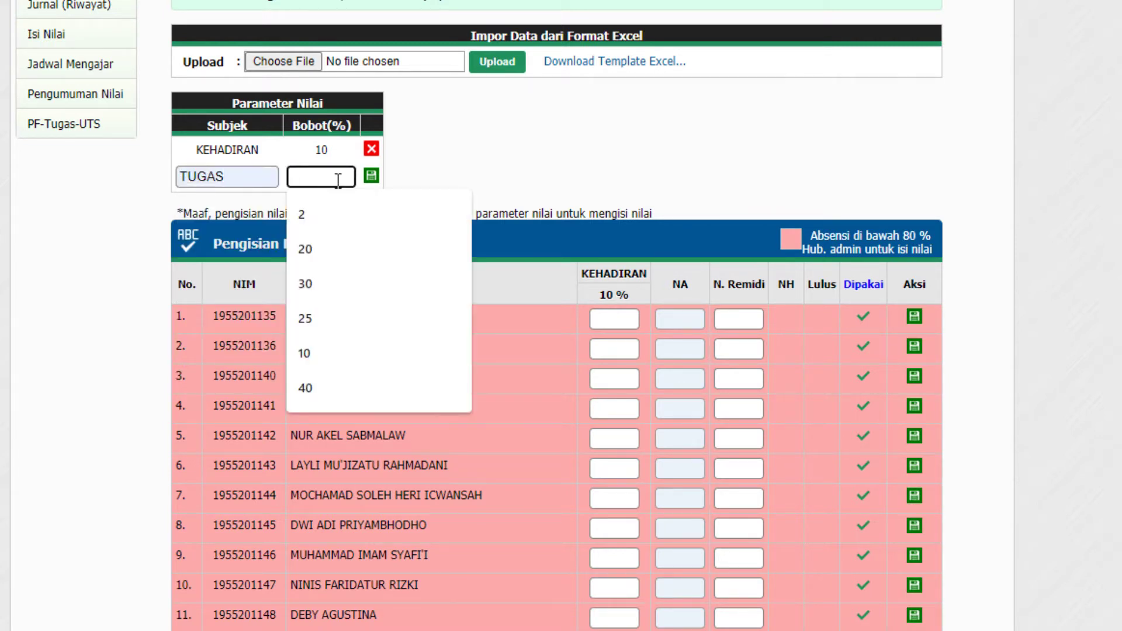
{"action": "type", "text": "25"}
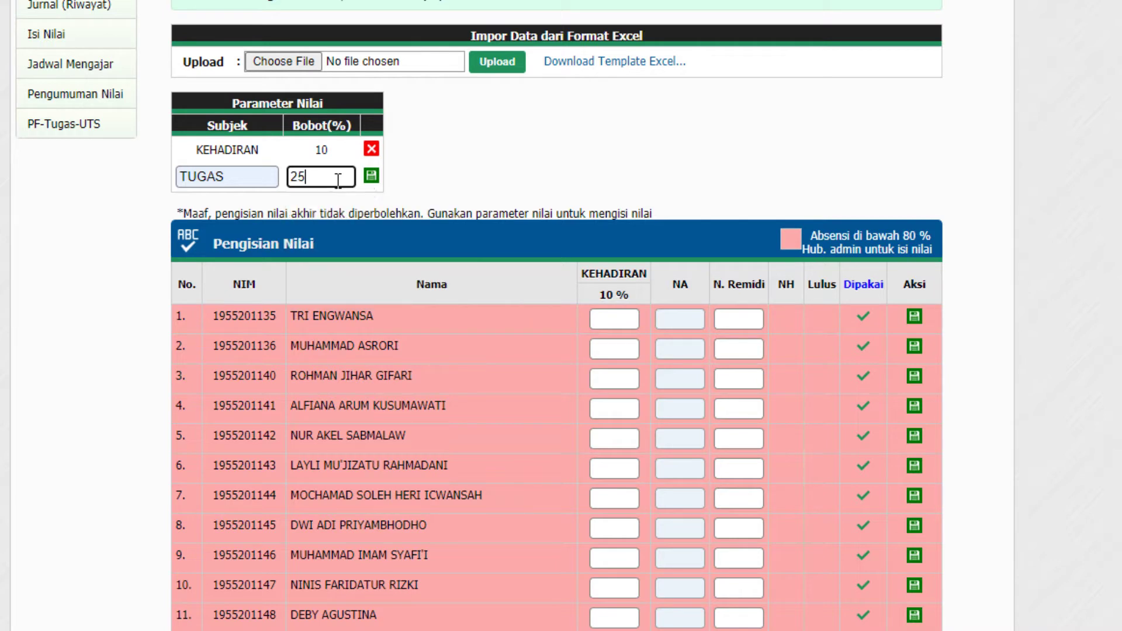
{"action": "left_click", "coordinate": [371, 175]}
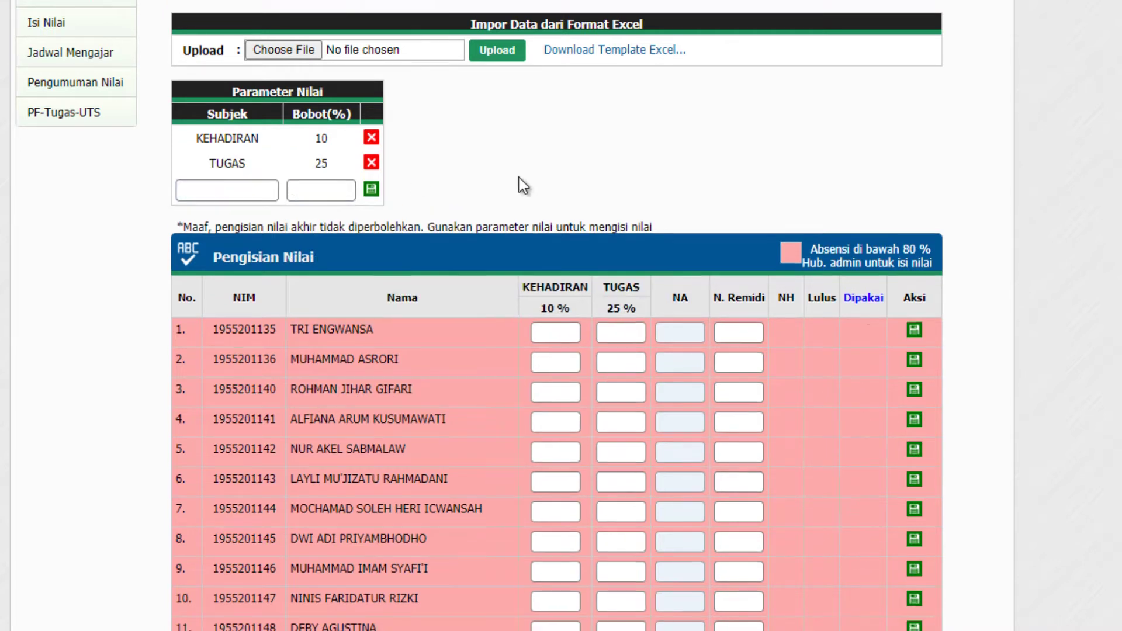
Add and save a grade parameter with the subject UTS and a weight of 30%.
{"action": "left_click", "coordinate": [236, 204]}
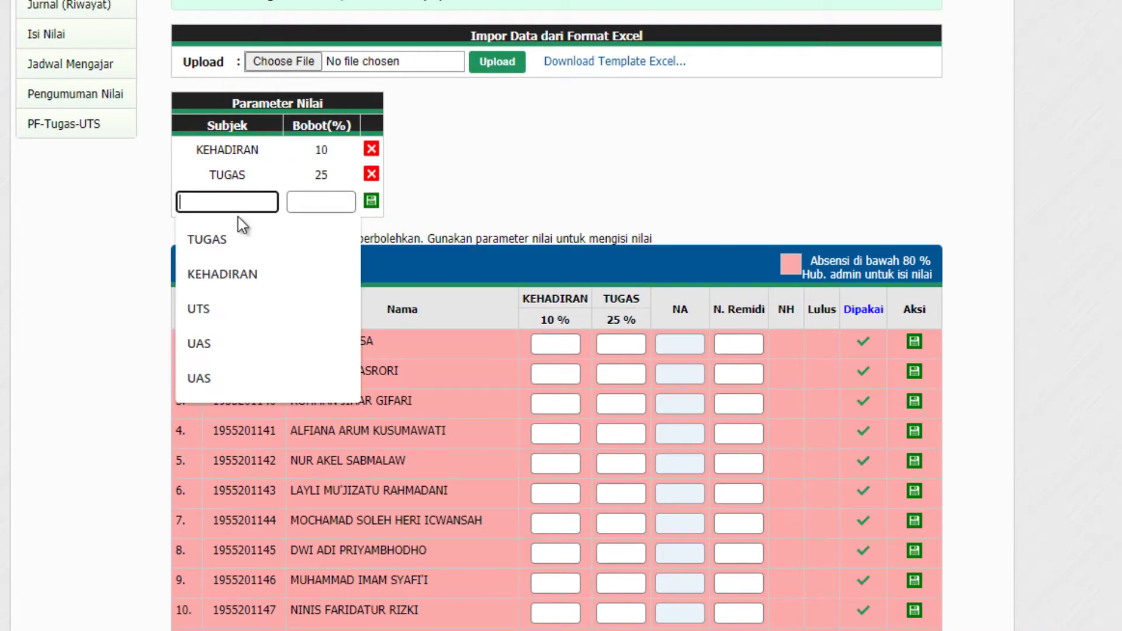
{"action": "left_click", "coordinate": [203, 307]}
{"action": "left_click", "coordinate": [345, 202]}
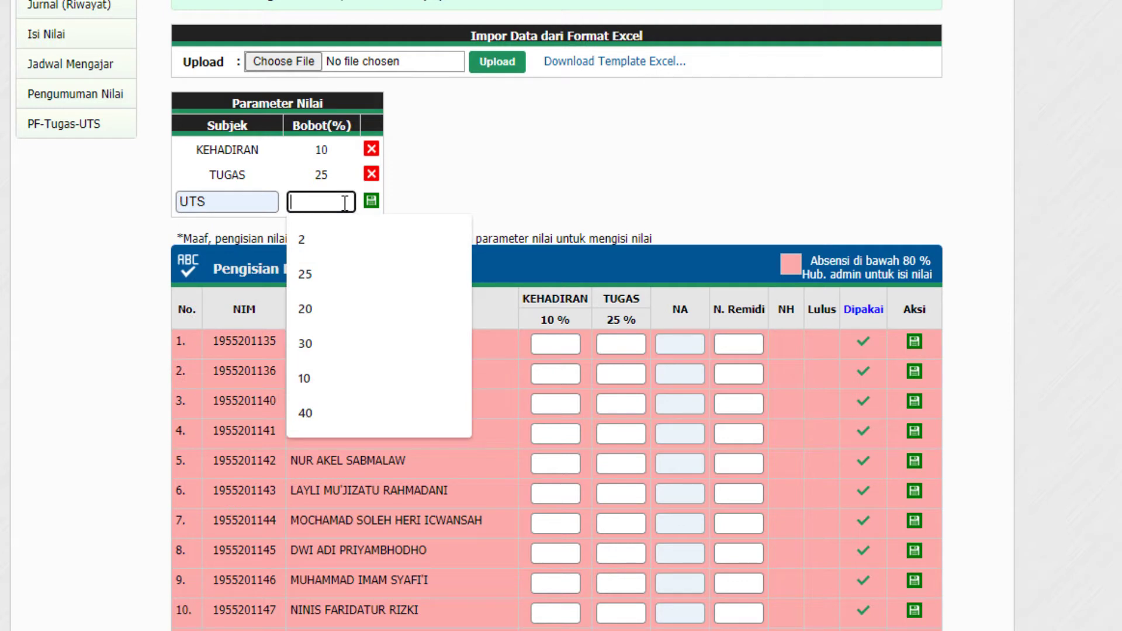
{"action": "type", "text": "30"}
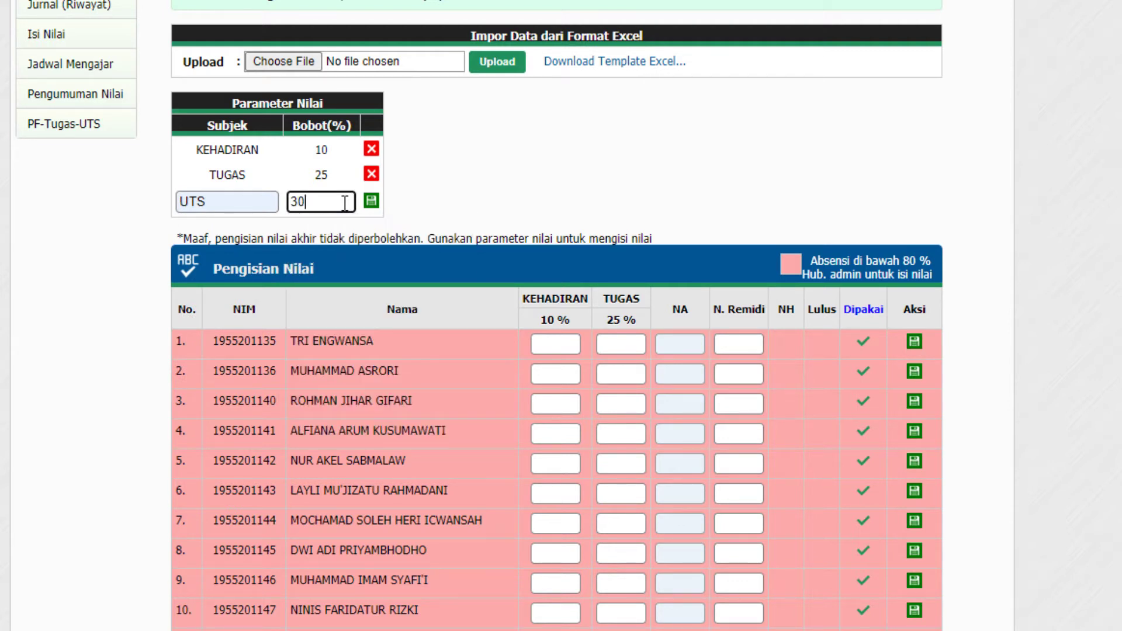
{"action": "left_click", "coordinate": [371, 202]}
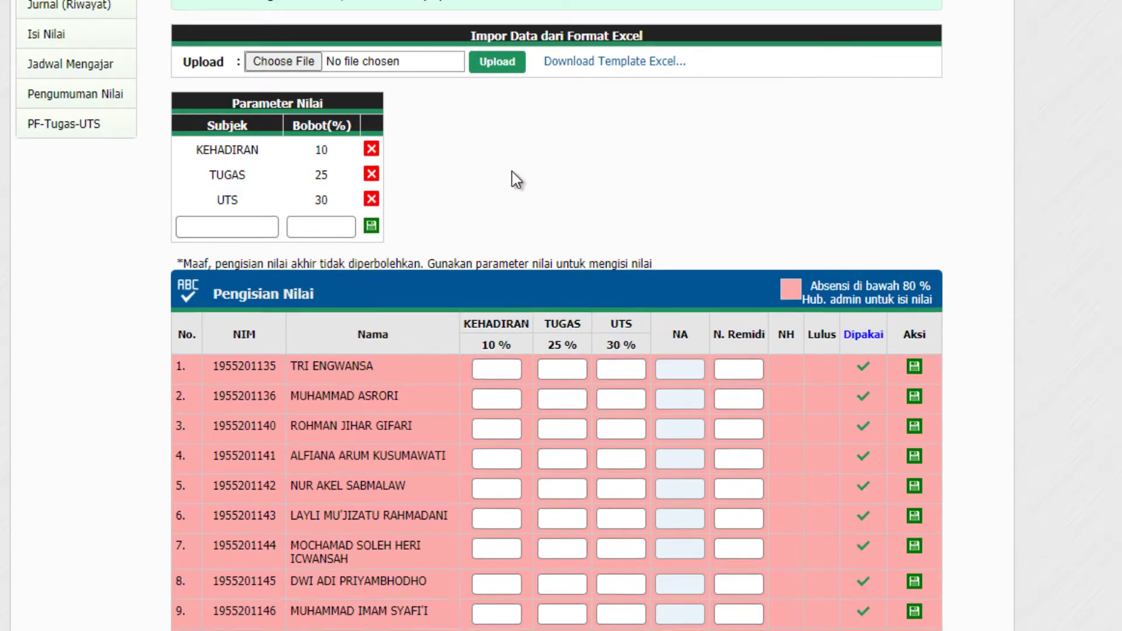
Add and save a grade parameter with the subject UAS and a weight of 35%.
{"action": "left_click", "coordinate": [256, 231]}
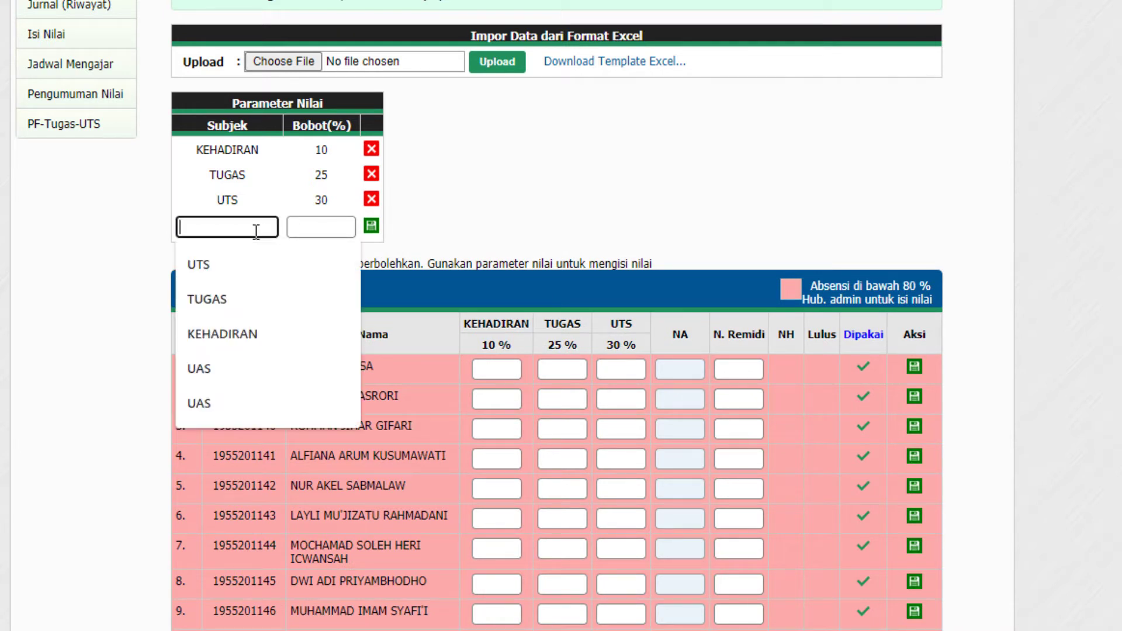
{"action": "type", "text": "UAS"}
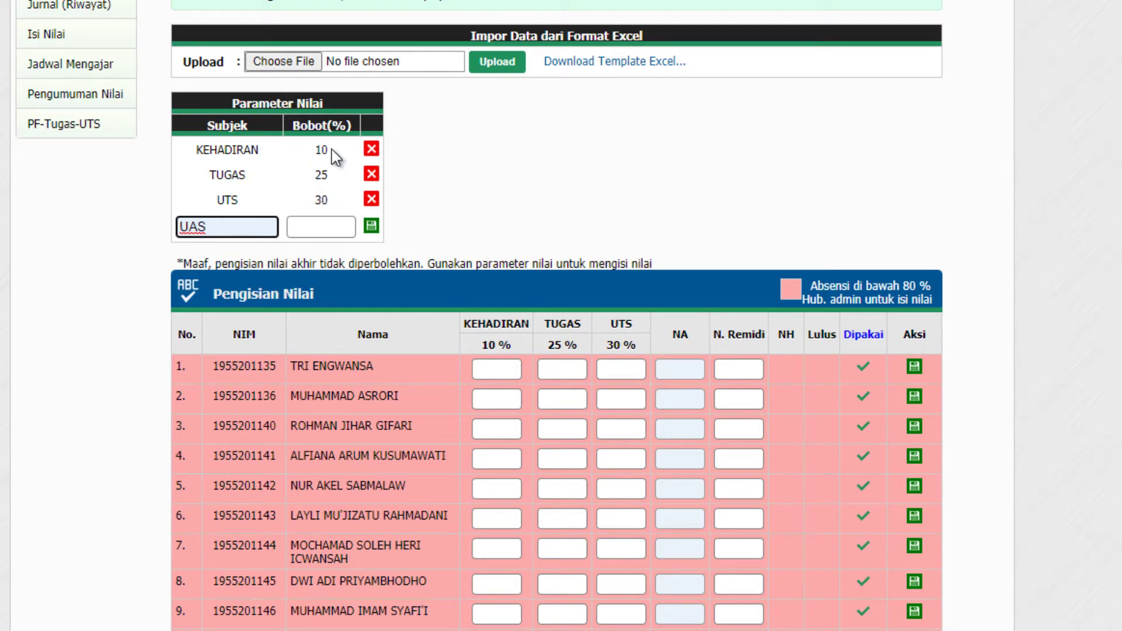
{"action": "left_click", "coordinate": [329, 226]}
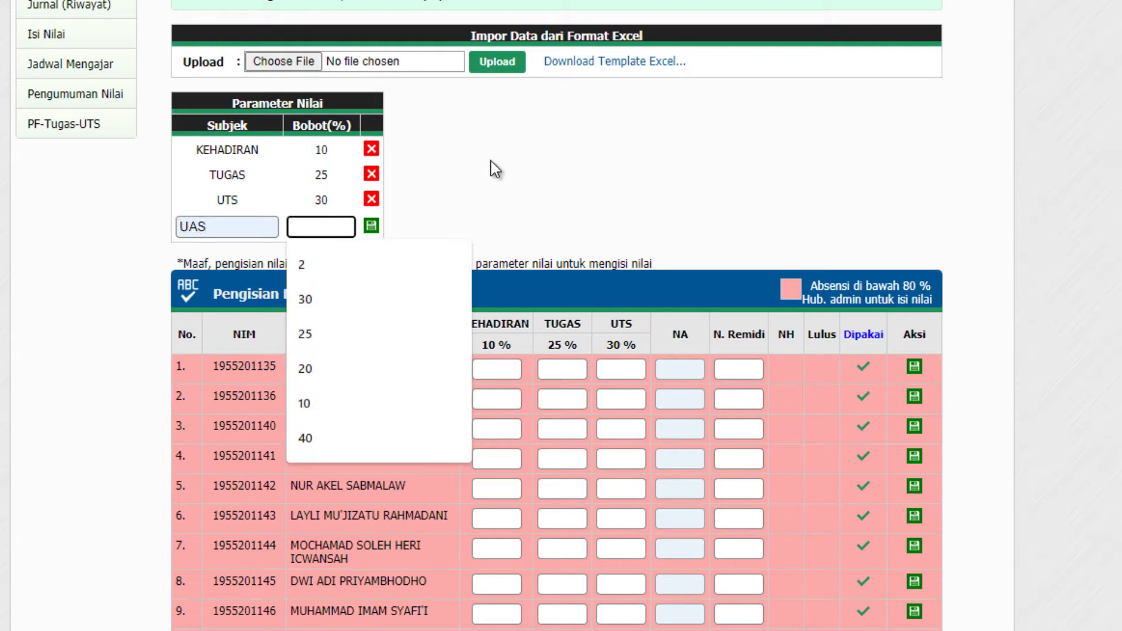
{"action": "type", "text": "35"}
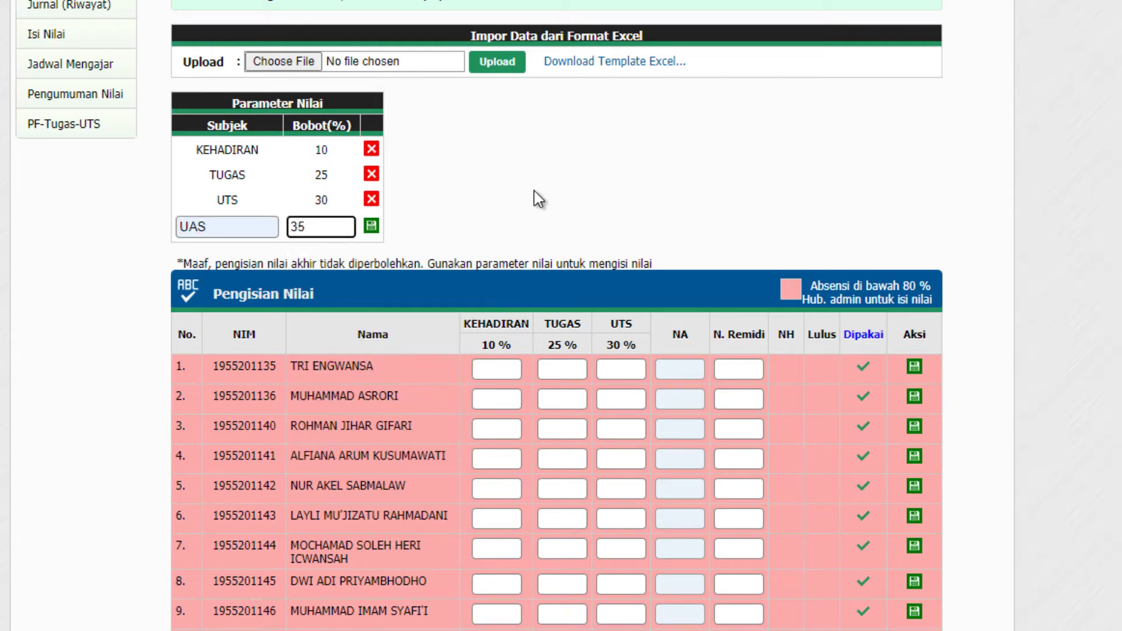
{"action": "left_click", "coordinate": [371, 225]}
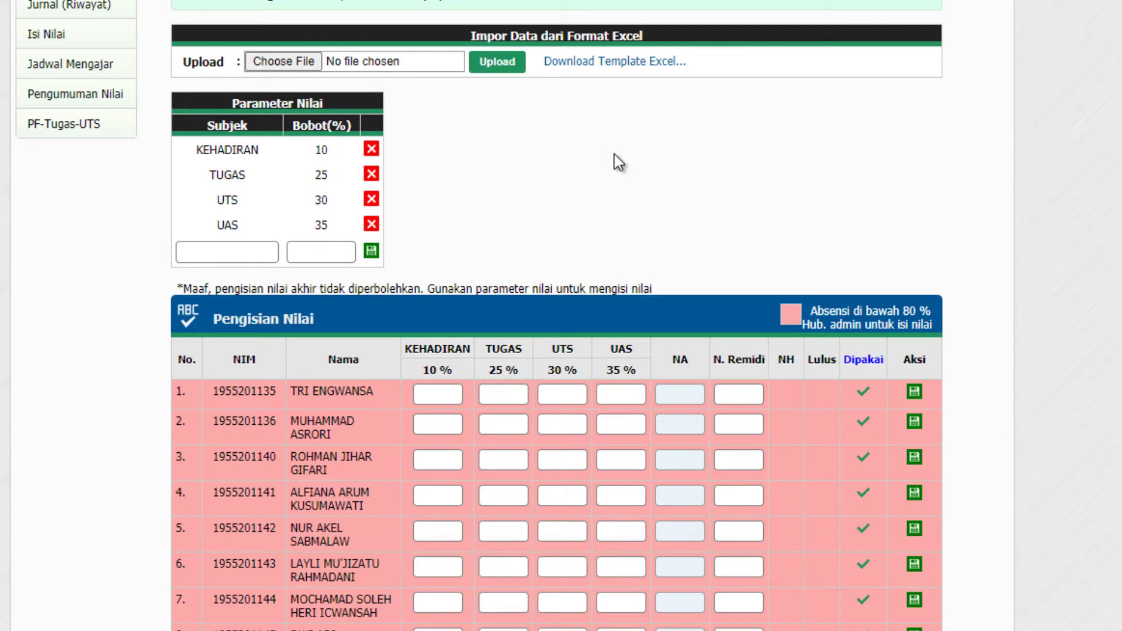
{"action": "scroll", "coordinate": [592, 192], "scroll_direction": "down", "scroll_amount": 2}
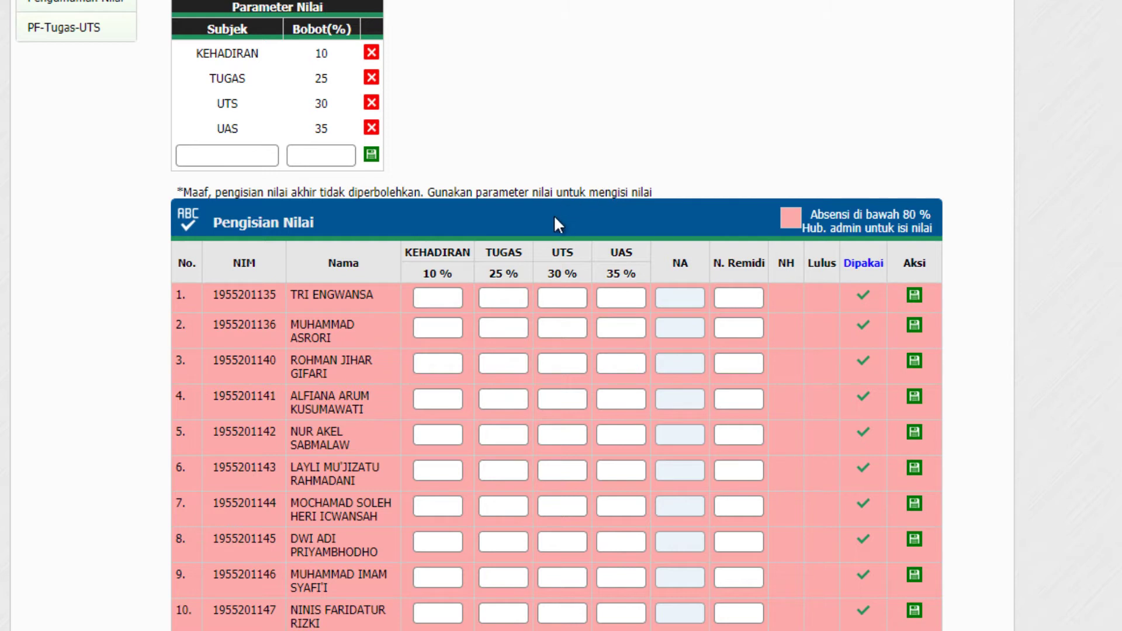
{"action": "scroll", "coordinate": [1113, 371], "scroll_direction": "down", "scroll_amount": 2}
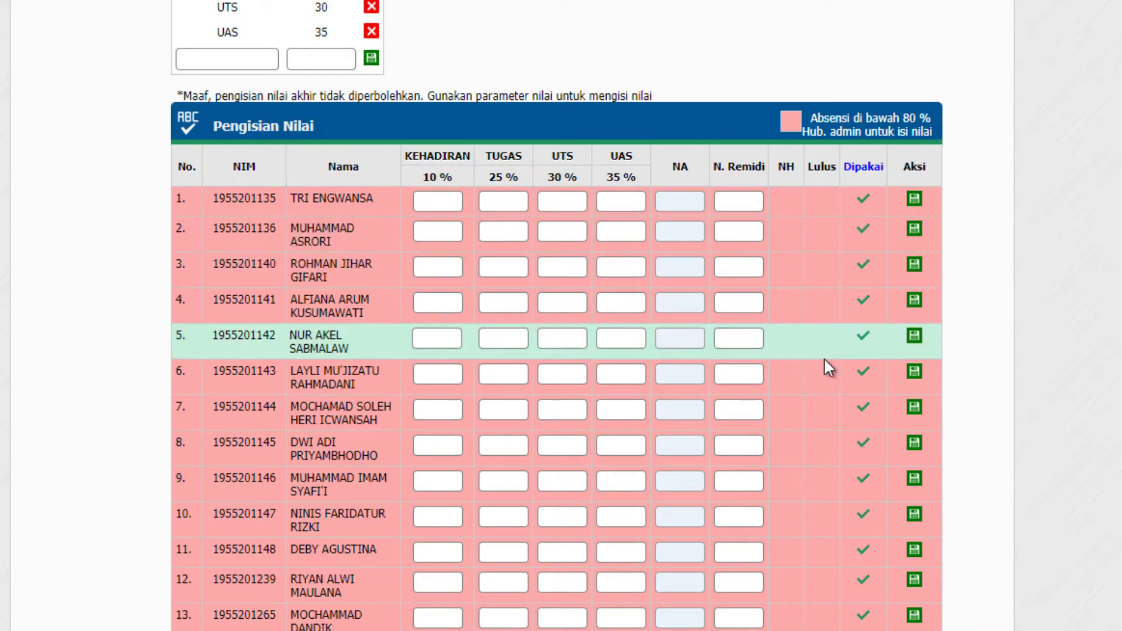
{"action": "scroll", "coordinate": [980, 421], "scroll_direction": "up", "scroll_amount": 3}
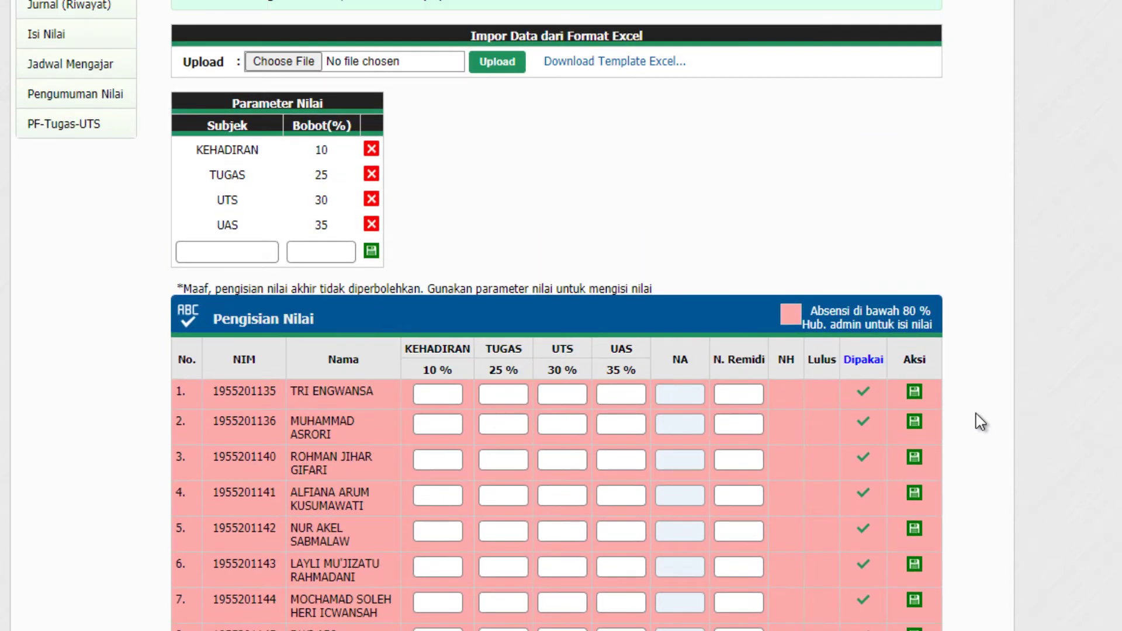
Open the attendance form (Isi Absen) for Algoritma dan Pemrograman I, class F, and review the marks for the 14 meetings.
{"action": "scroll", "coordinate": [758, 253], "scroll_direction": "up", "scroll_amount": 3}
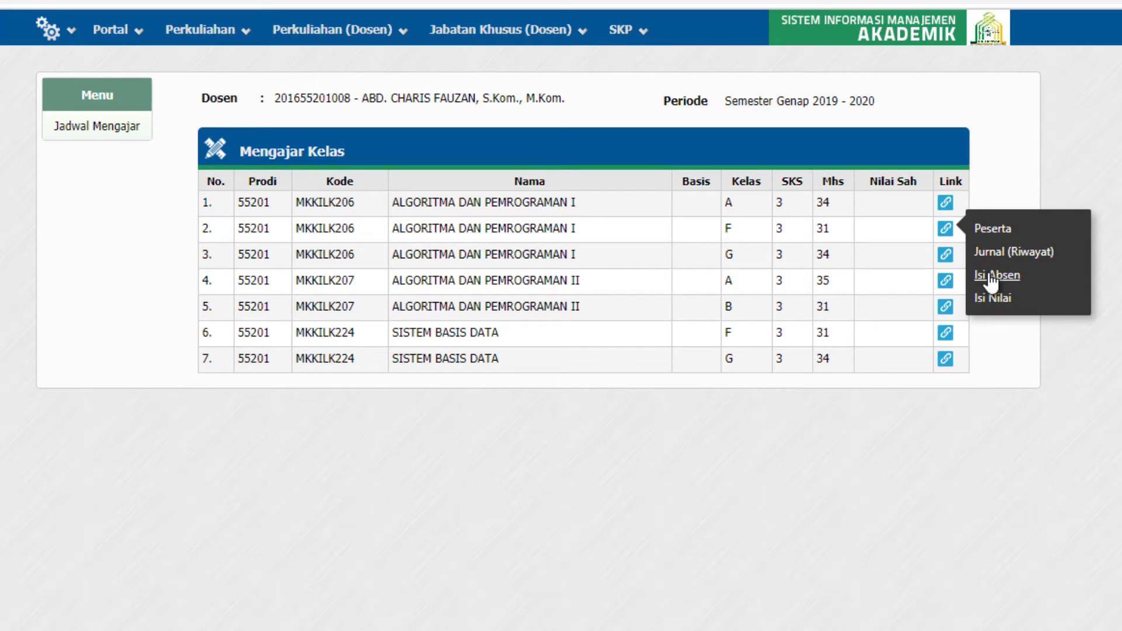
{"action": "left_click", "coordinate": [992, 275]}
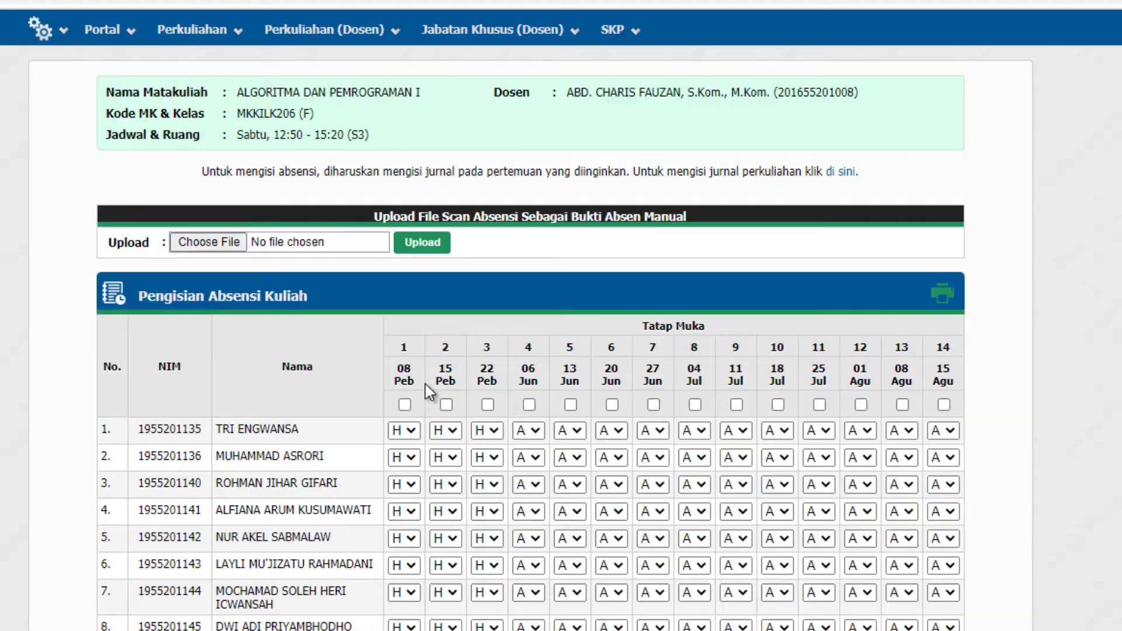
{"action": "scroll", "coordinate": [991, 422], "scroll_direction": "down", "scroll_amount": 3}
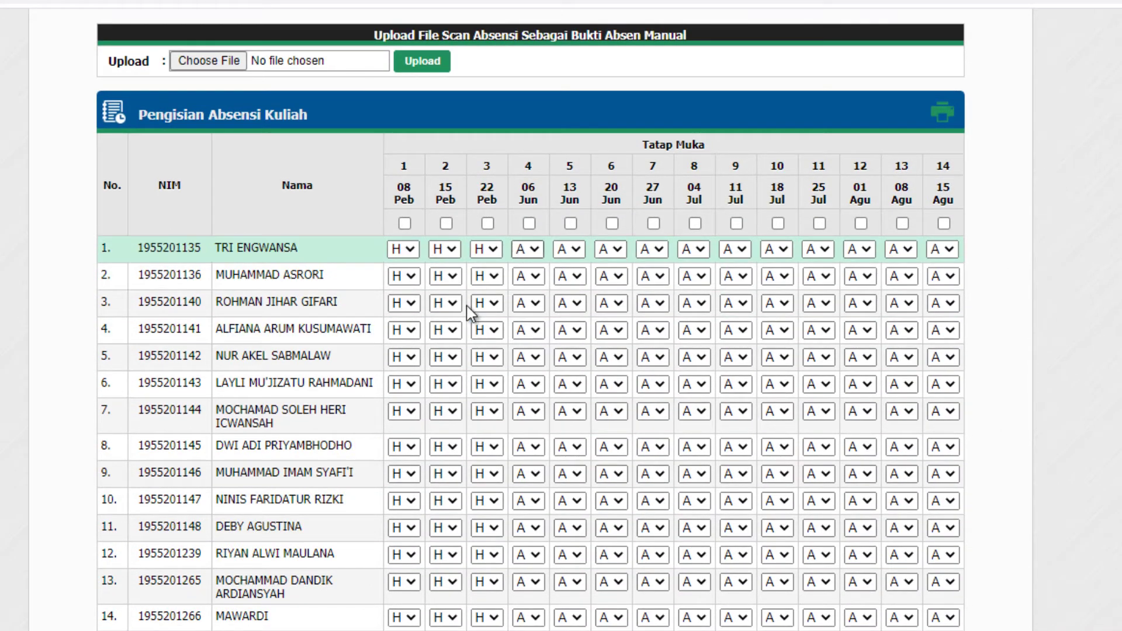
{"action": "scroll", "coordinate": [704, 448], "scroll_direction": "down", "scroll_amount": 4}
{"action": "scroll", "coordinate": [704, 447], "scroll_direction": "up", "scroll_amount": 5}
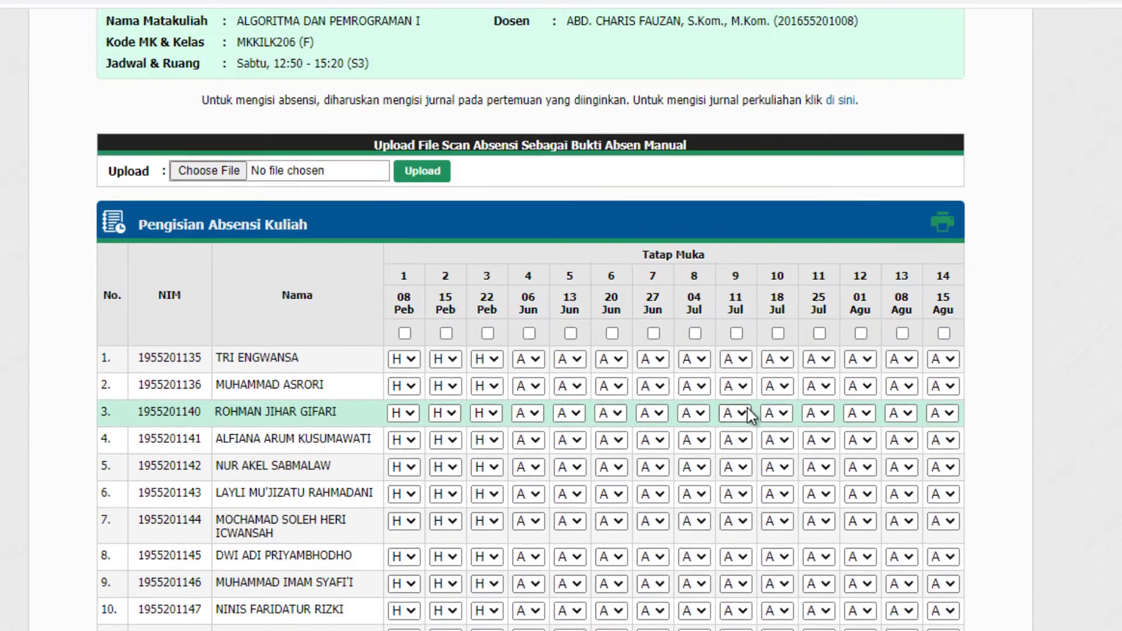
{"action": "scroll", "coordinate": [782, 563], "scroll_direction": "down", "scroll_amount": 2}
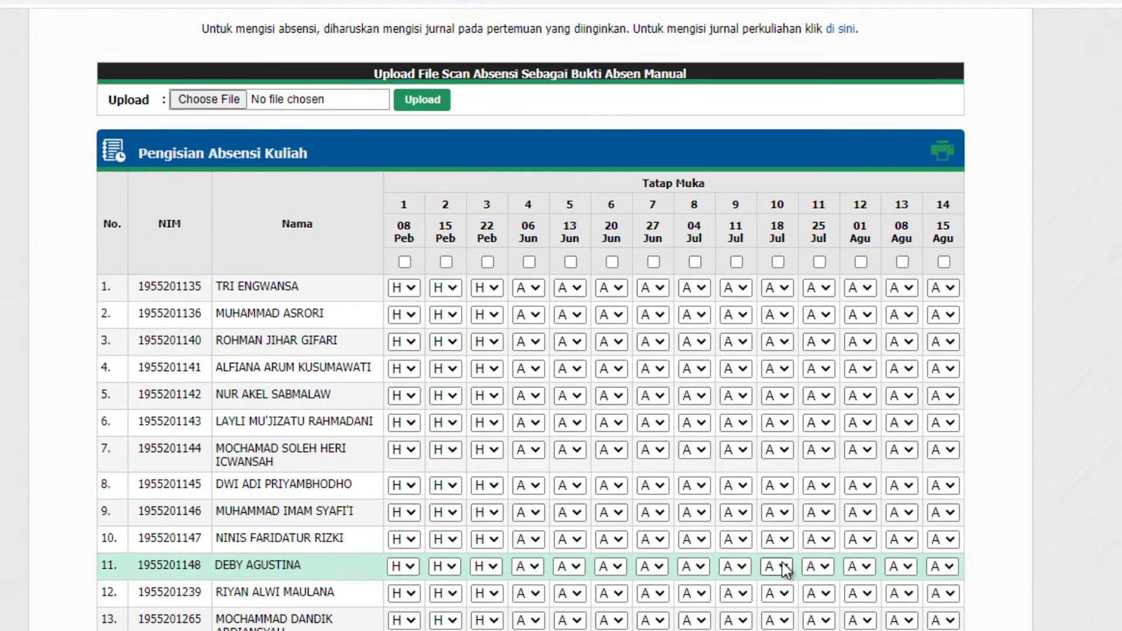
{"action": "scroll", "coordinate": [748, 524], "scroll_direction": "up", "scroll_amount": 3}
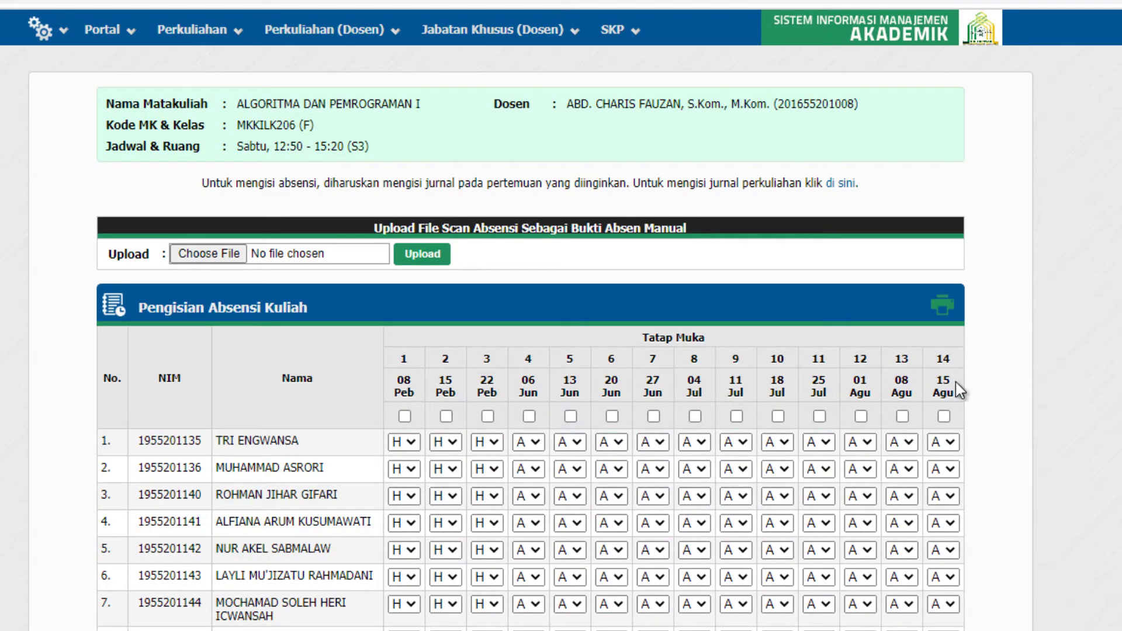
{"action": "scroll", "coordinate": [1011, 463], "scroll_direction": "down", "scroll_amount": 8}
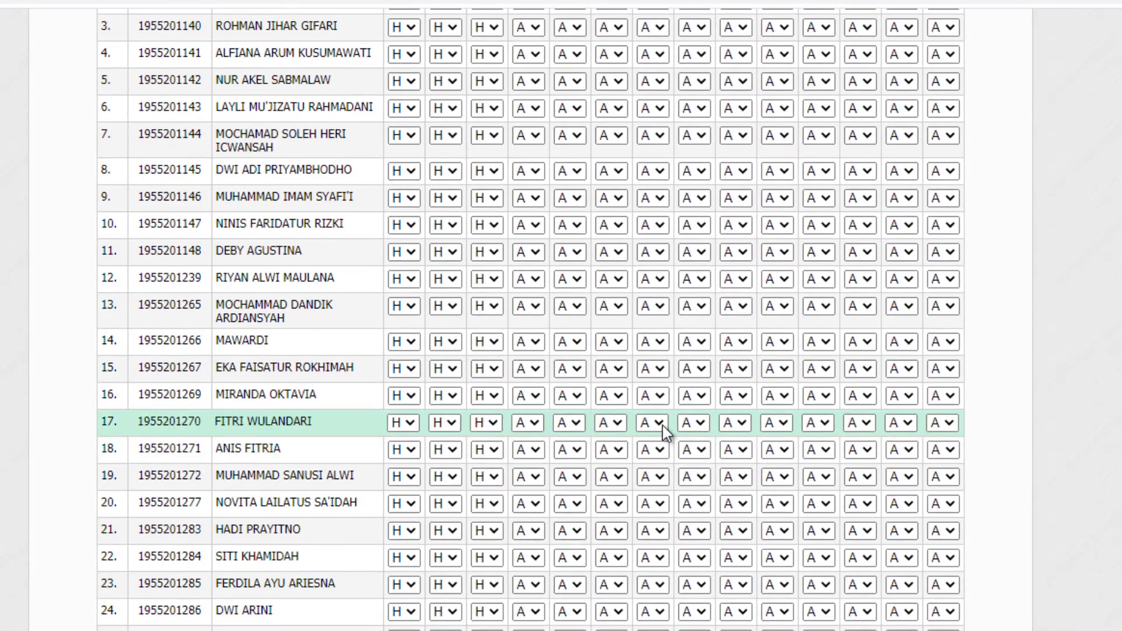
{"action": "scroll", "coordinate": [969, 499], "scroll_direction": "up", "scroll_amount": 8}
{"action": "scroll", "coordinate": [919, 498], "scroll_direction": "down", "scroll_amount": 2}
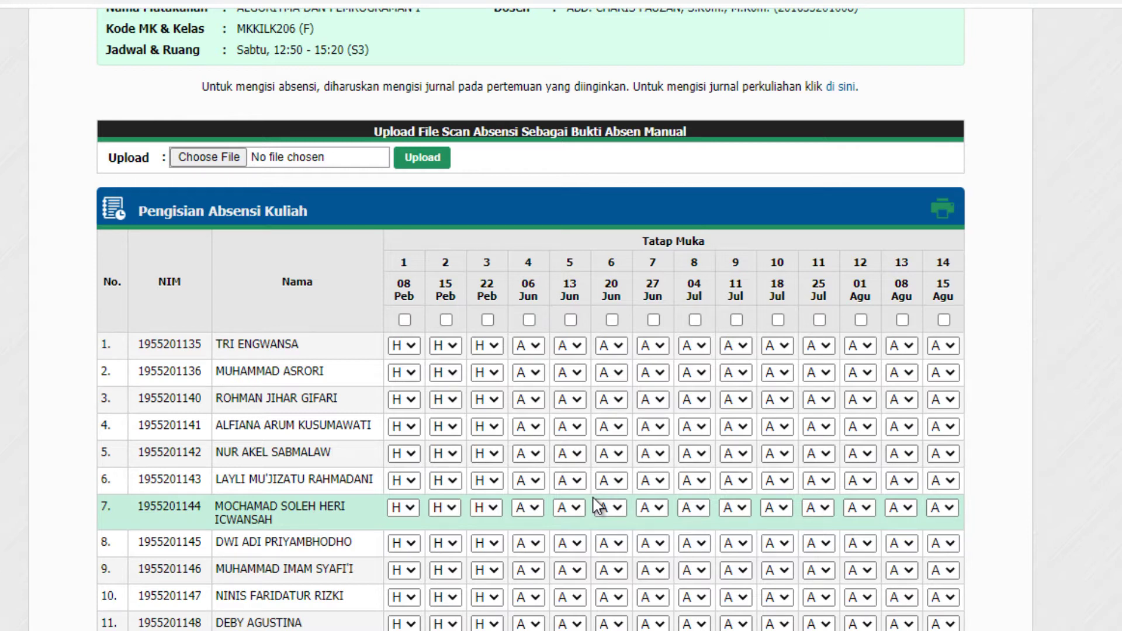
Set every student's attendance to H for all 14 meetings by selecting each meeting's whole column.
{"action": "scroll", "coordinate": [993, 476], "scroll_direction": "down", "scroll_amount": 2}
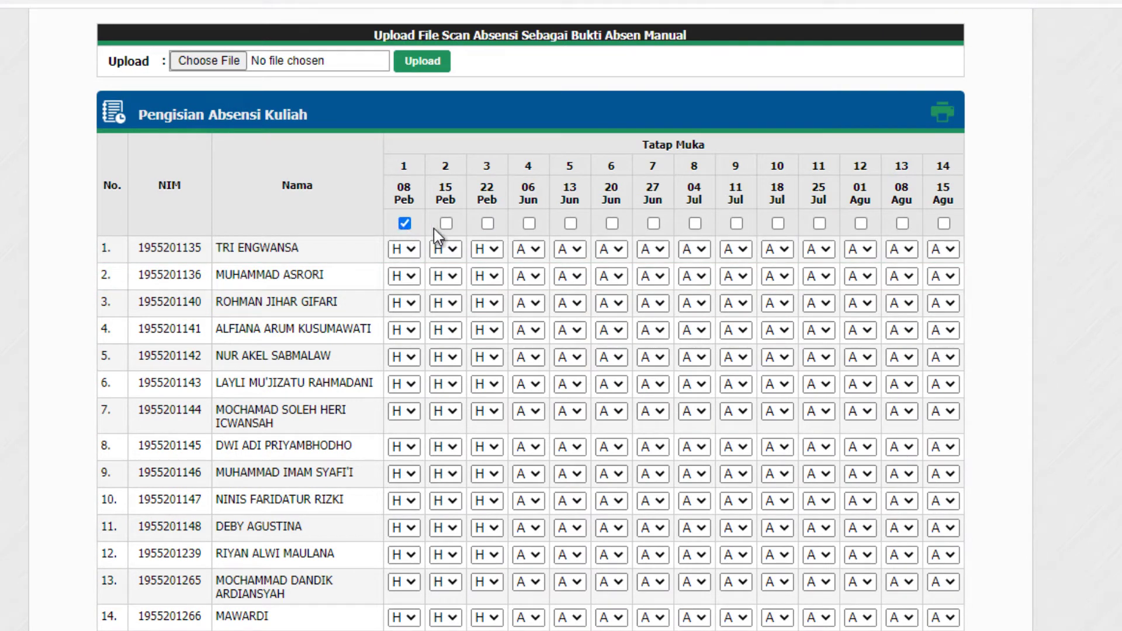
{"action": "left_click", "coordinate": [529, 223]}
{"action": "left_click", "coordinate": [570, 223]}
{"action": "left_click", "coordinate": [612, 223]}
{"action": "left_click", "coordinate": [653, 224]}
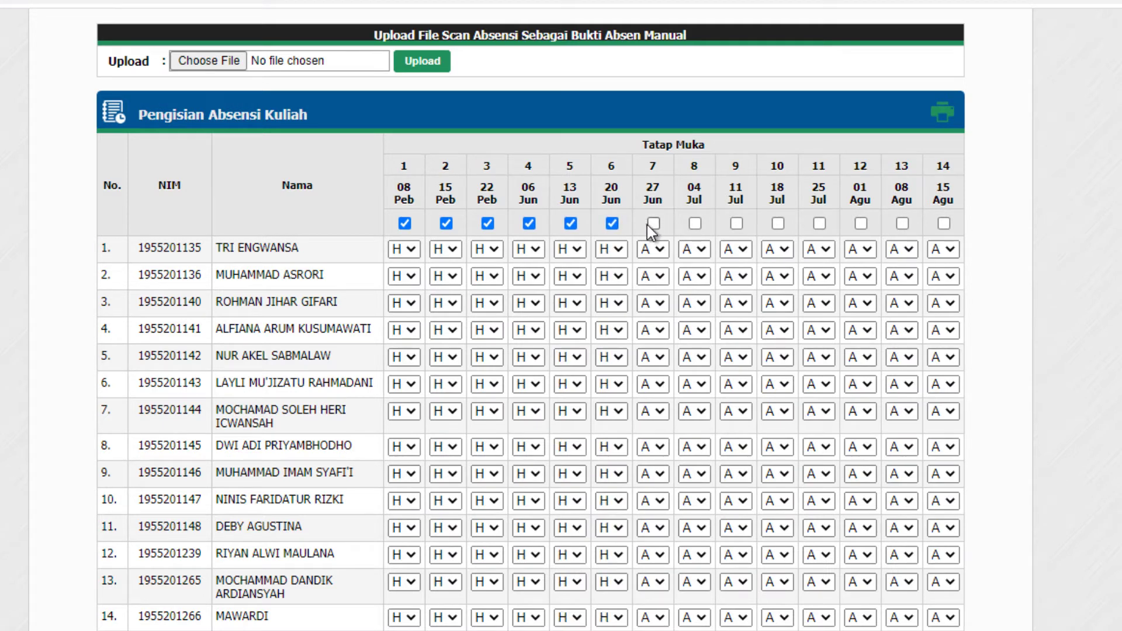
{"action": "left_click", "coordinate": [694, 223]}
{"action": "left_click", "coordinate": [737, 224]}
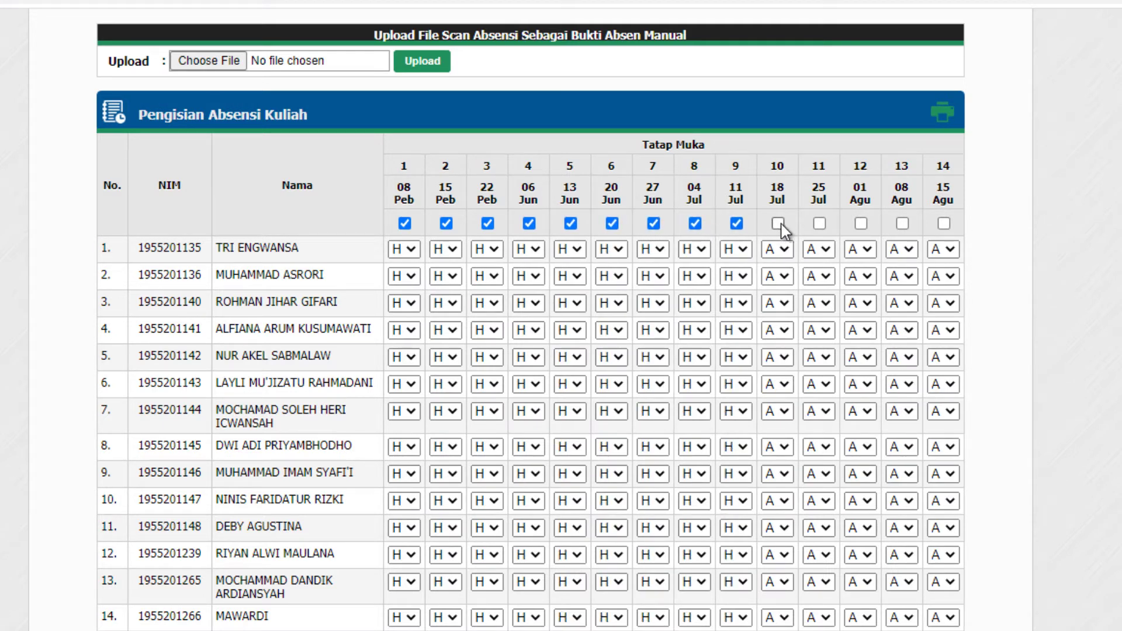
{"action": "left_click", "coordinate": [778, 223]}
{"action": "left_click", "coordinate": [820, 223]}
{"action": "left_click", "coordinate": [861, 223]}
{"action": "left_click", "coordinate": [903, 223]}
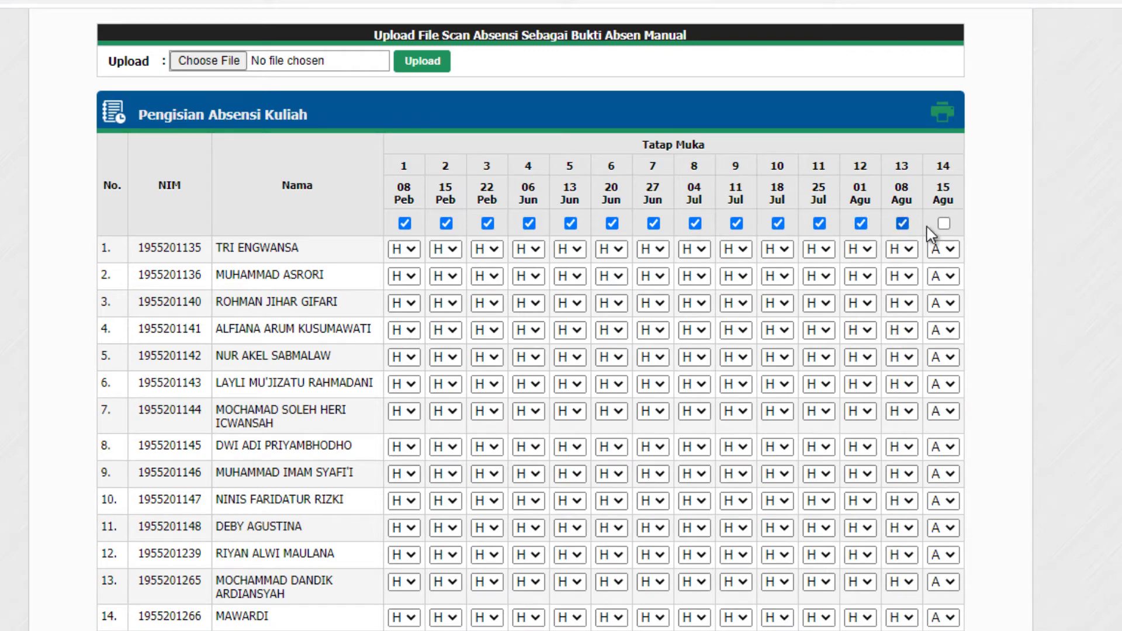
{"action": "left_click", "coordinate": [944, 224]}
Save the attendance marks for the whole class.
{"action": "scroll", "coordinate": [1018, 447], "scroll_direction": "down", "scroll_amount": 10}
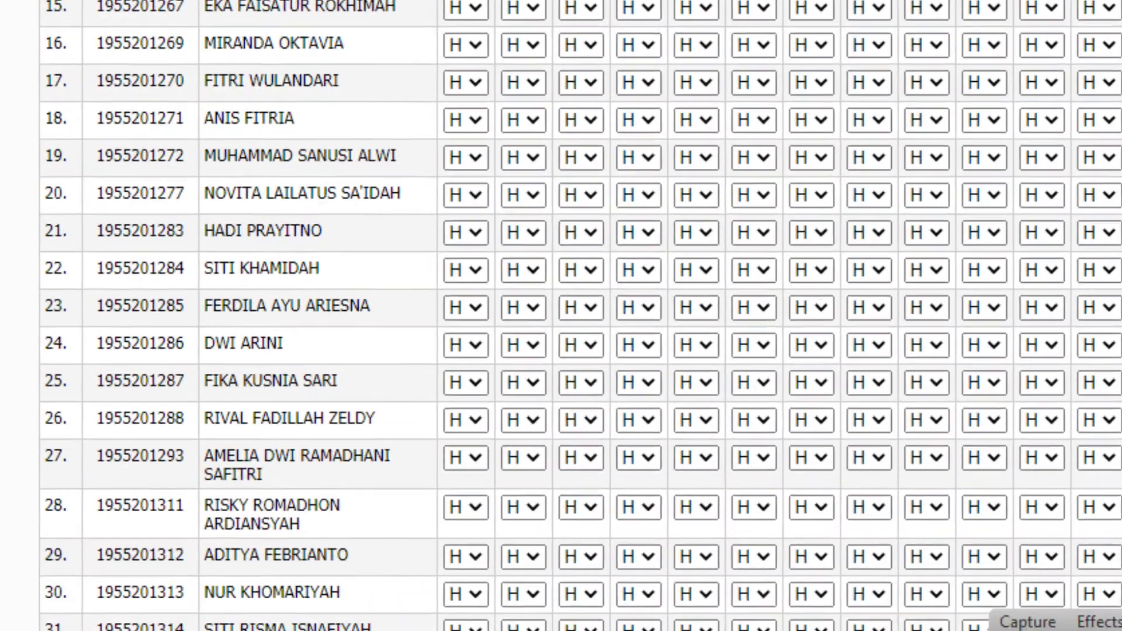
{"action": "scroll", "coordinate": [726, 571], "scroll_direction": "down", "scroll_amount": 3}
{"action": "left_click", "coordinate": [719, 561]}
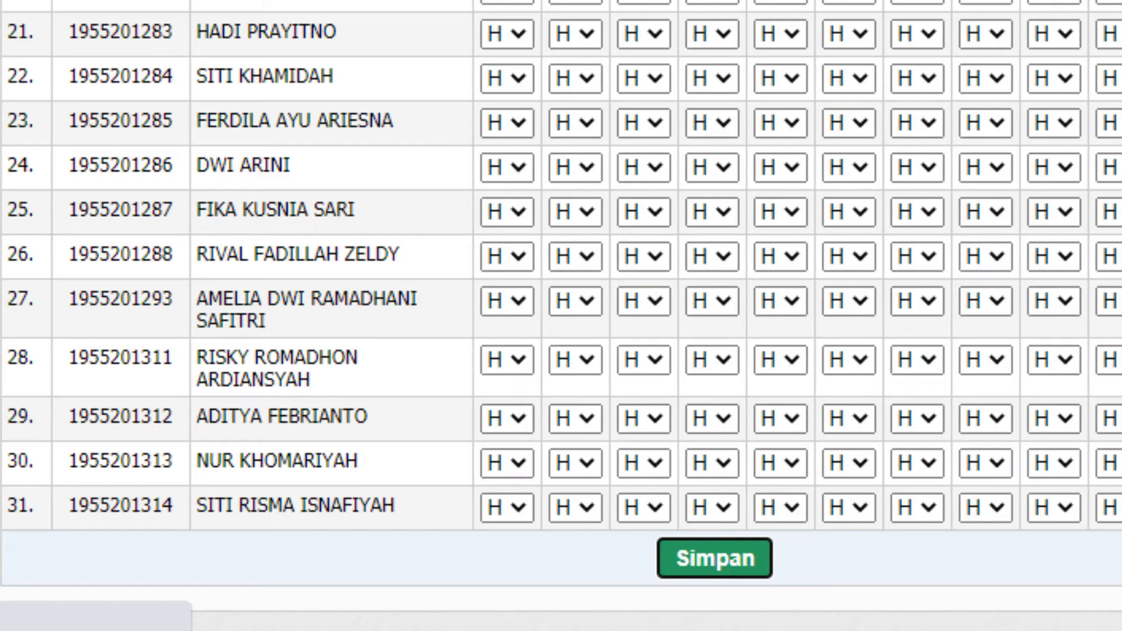
{"action": "scroll", "coordinate": [561, 316], "scroll_direction": "up", "scroll_amount": 15}
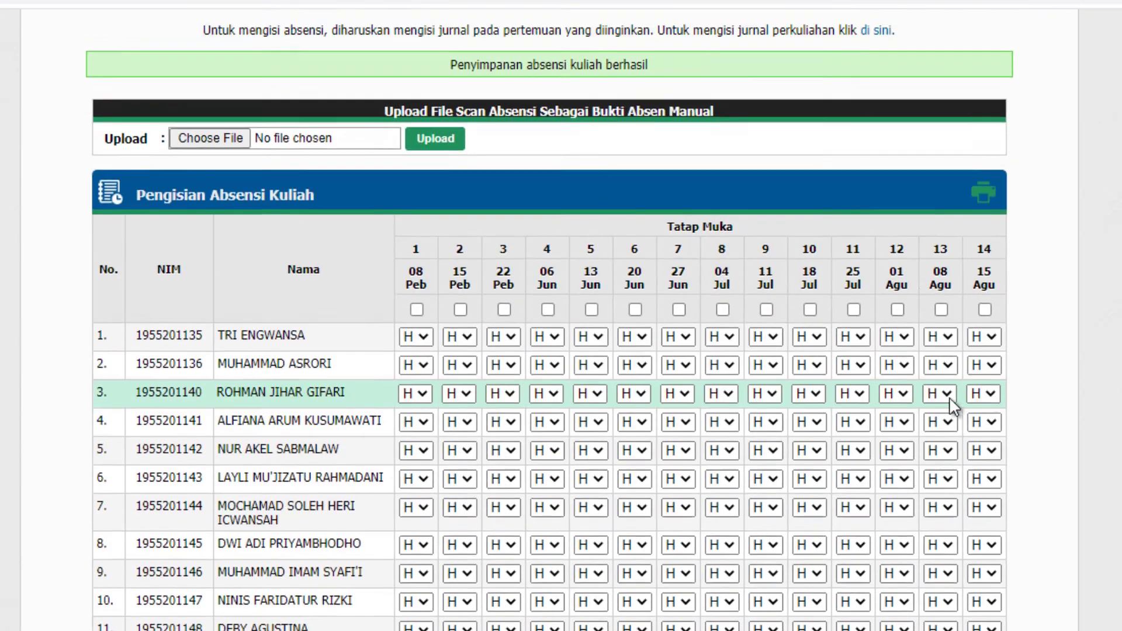
{"action": "scroll", "coordinate": [409, 322], "scroll_direction": "up", "scroll_amount": 3}
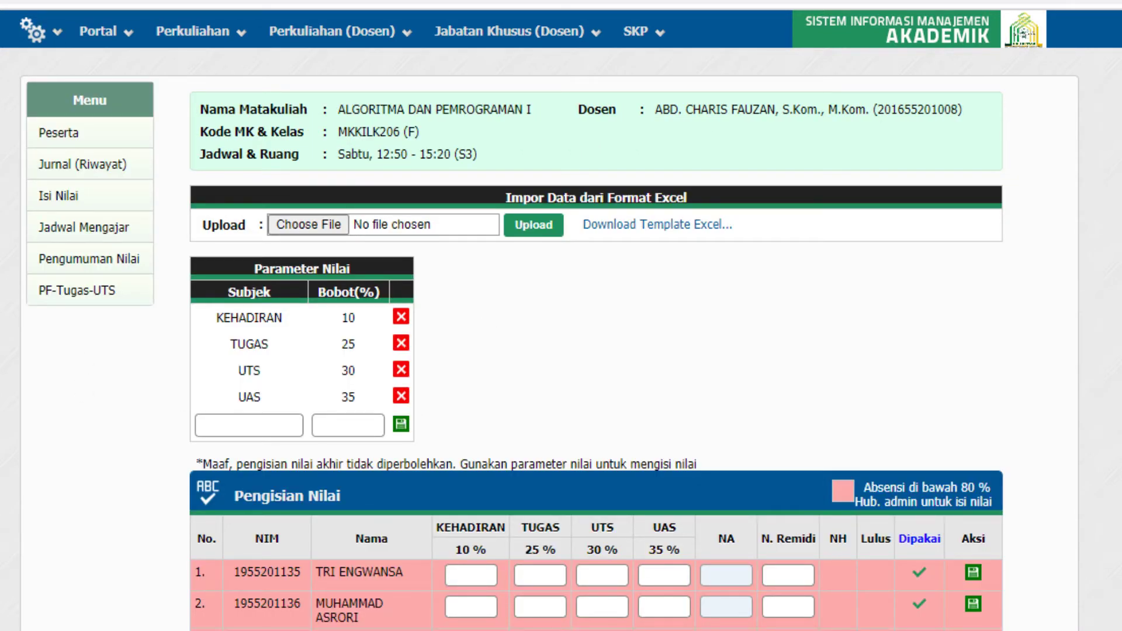
Reload the grade entry page for class F to apply the saved attendance to the student rows.
{"action": "key", "text": "F5"}
{"action": "left_click", "coordinate": [646, 143]}
{"action": "scroll", "coordinate": [995, 384], "scroll_direction": "down", "scroll_amount": 2}
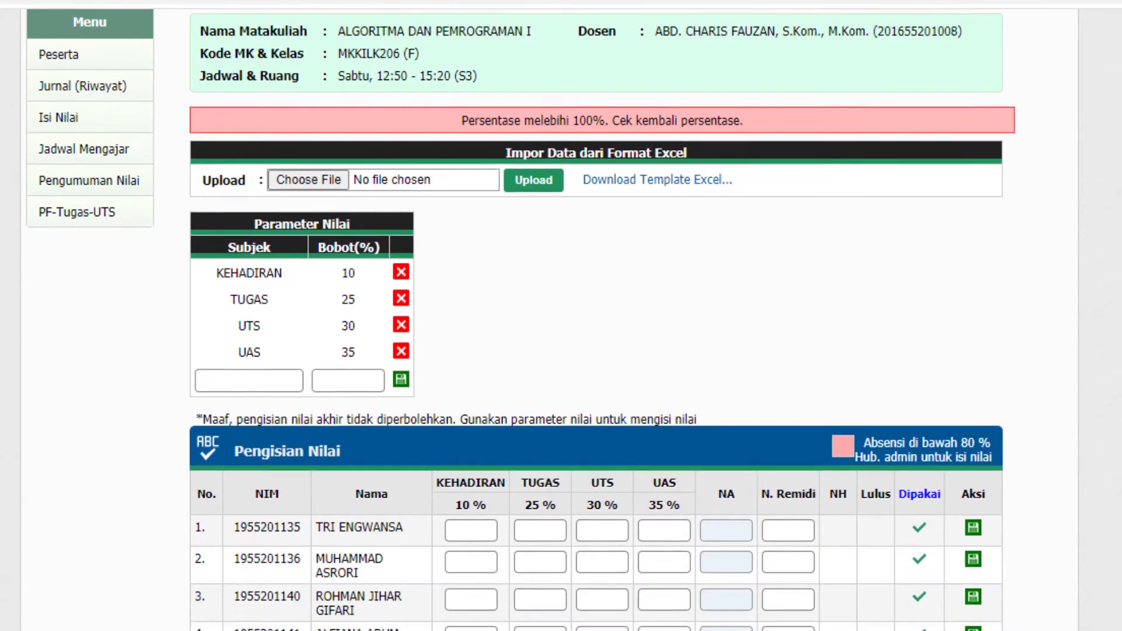
{"action": "scroll", "coordinate": [995, 384], "scroll_direction": "up", "scroll_amount": 2}
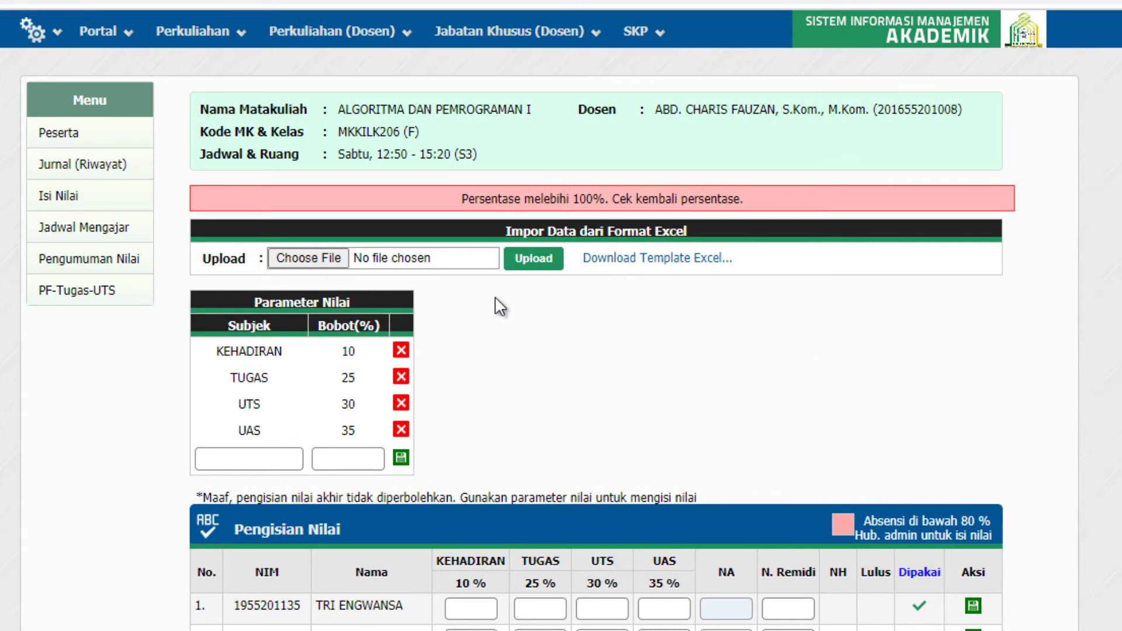
{"action": "scroll", "coordinate": [518, 316], "scroll_direction": "down", "scroll_amount": 3}
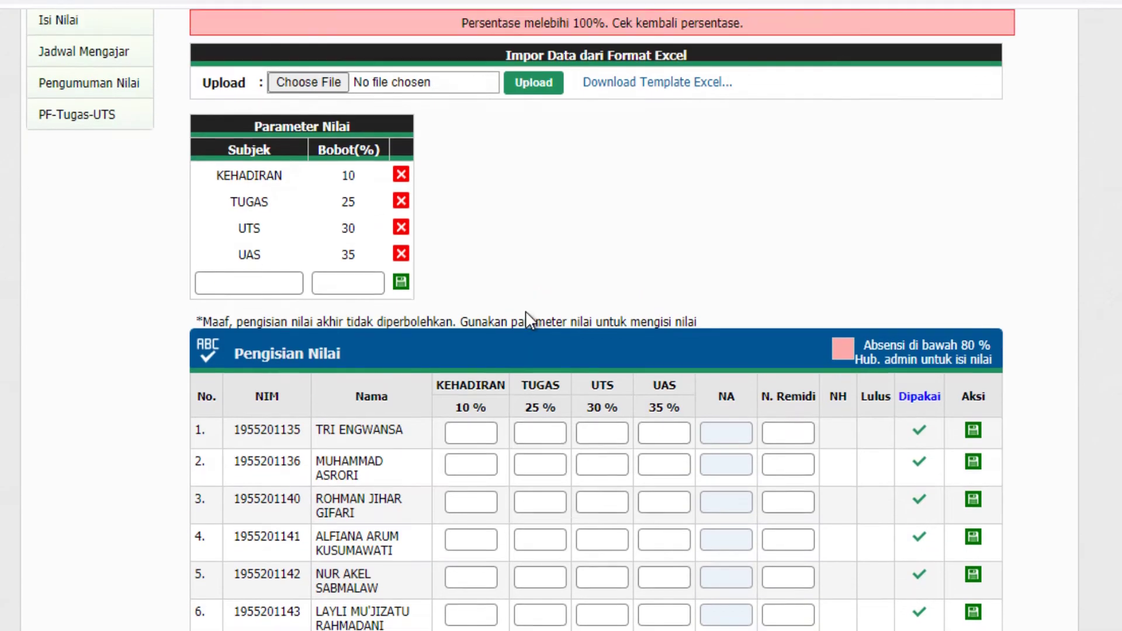
{"action": "scroll", "coordinate": [526, 318], "scroll_direction": "up", "scroll_amount": 3}
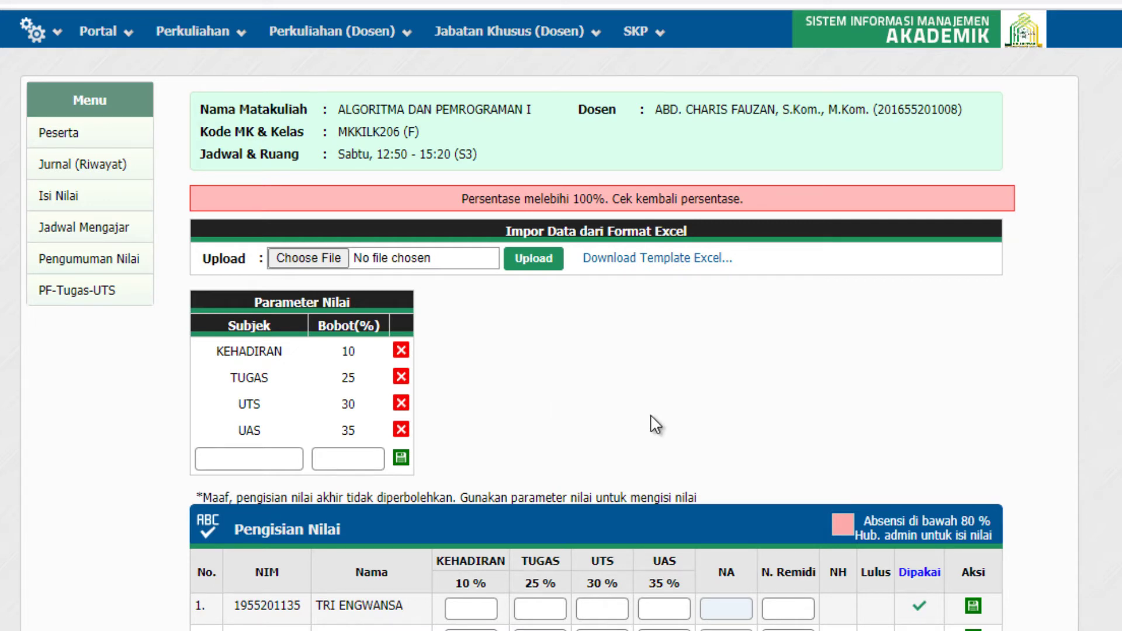
Examine the percentage warning, the grade parameters and the student rows in the grade entry table.
{"action": "scroll", "coordinate": [650, 414], "scroll_direction": "down", "scroll_amount": 2}
{"action": "scroll", "coordinate": [650, 414], "scroll_direction": "up", "scroll_amount": 2}
{"action": "scroll", "coordinate": [657, 408], "scroll_direction": "down", "scroll_amount": 1}
{"action": "scroll", "coordinate": [413, 393], "scroll_direction": "up", "scroll_amount": 1}
{"action": "scroll", "coordinate": [660, 379], "scroll_direction": "down", "scroll_amount": 2}
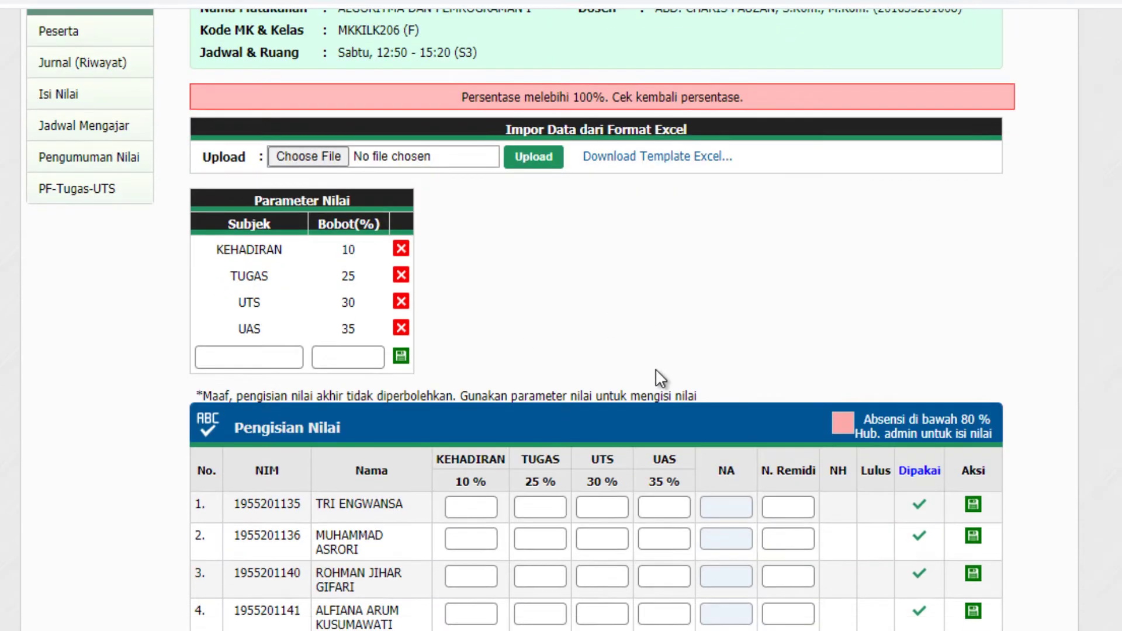
{"action": "left_click_drag", "start_coordinate": [458, 97], "coordinate": [787, 98]}
{"action": "left_click", "coordinate": [776, 342]}
{"action": "scroll", "coordinate": [731, 398], "scroll_direction": "down", "scroll_amount": 8}
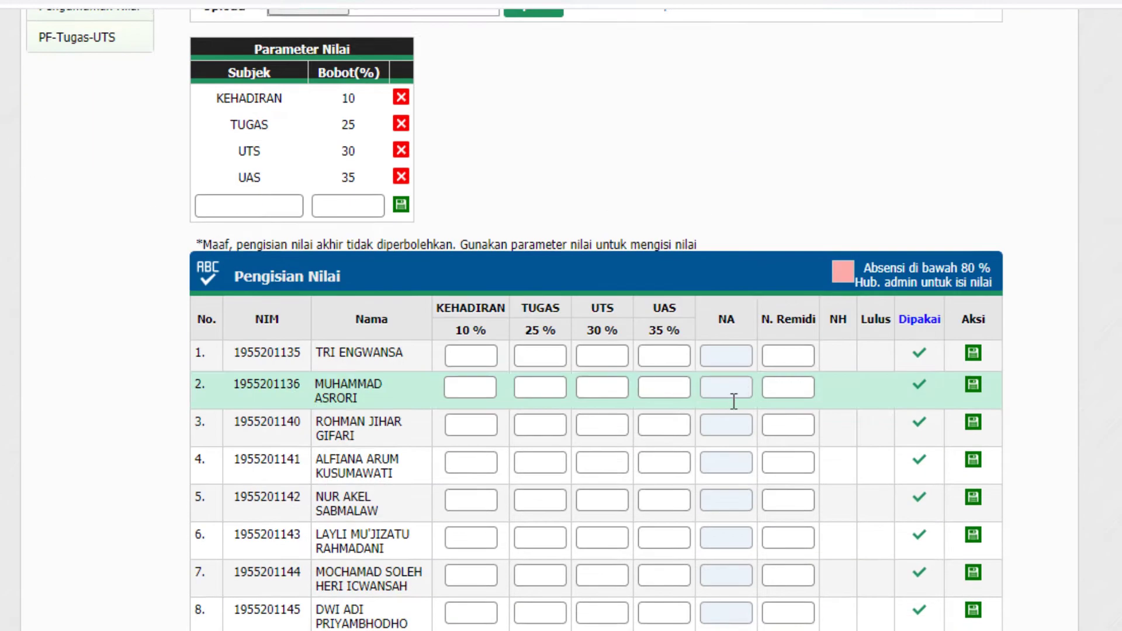
{"action": "scroll", "coordinate": [1014, 428], "scroll_direction": "up", "scroll_amount": 2}
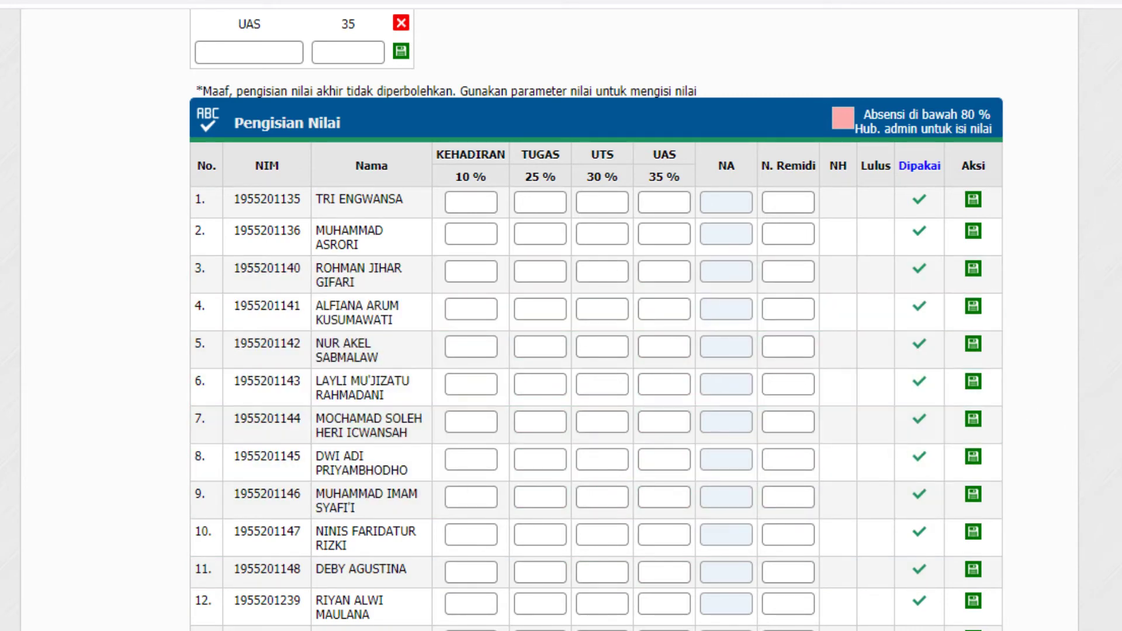
Enter the first student's grades as KEHADIRAN 100, TUGAS 90, UTS 80 and UAS 75, and save that row.
{"action": "scroll", "coordinate": [859, 501], "scroll_direction": "up", "scroll_amount": 3}
{"action": "left_click", "coordinate": [464, 405]}
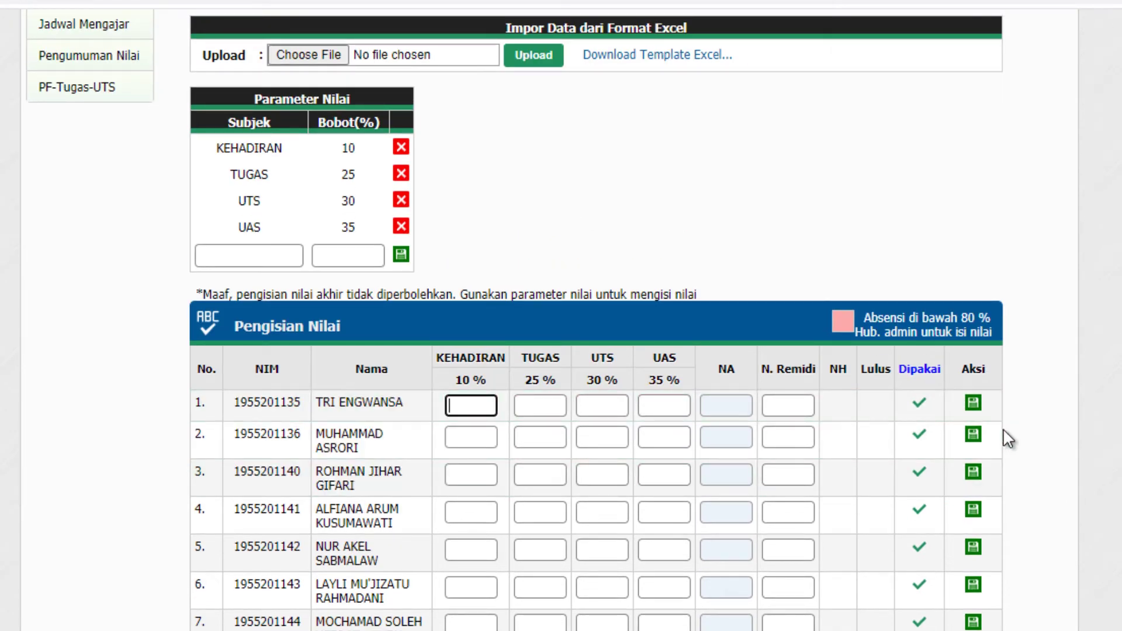
{"action": "type", "text": "100"}
{"action": "key", "text": "Tab"}
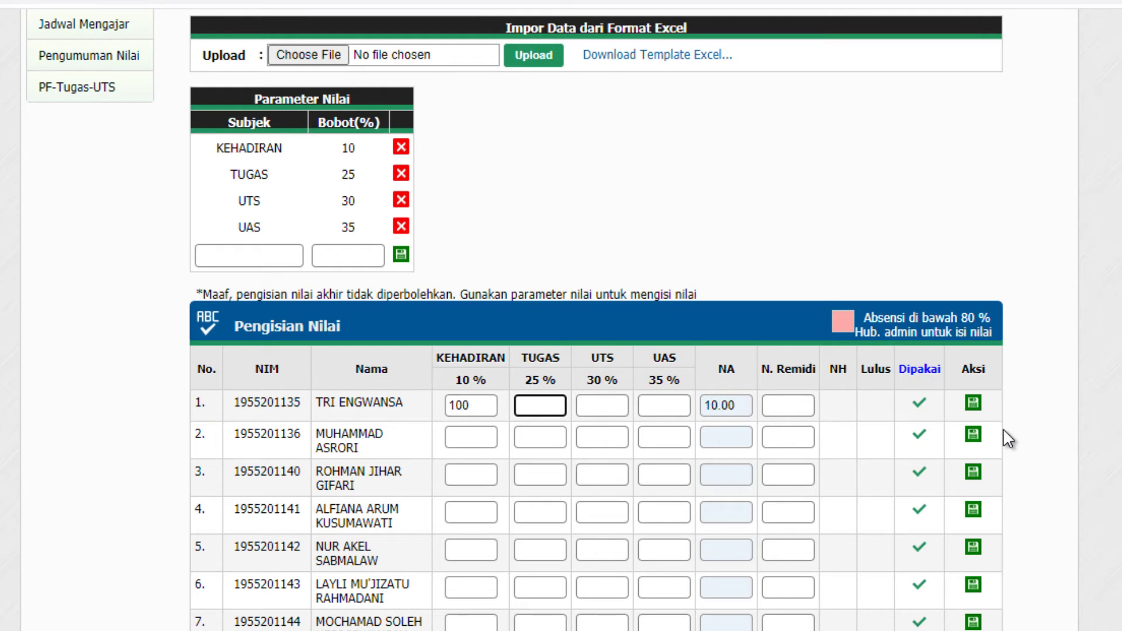
{"action": "key", "text": "Tab"}
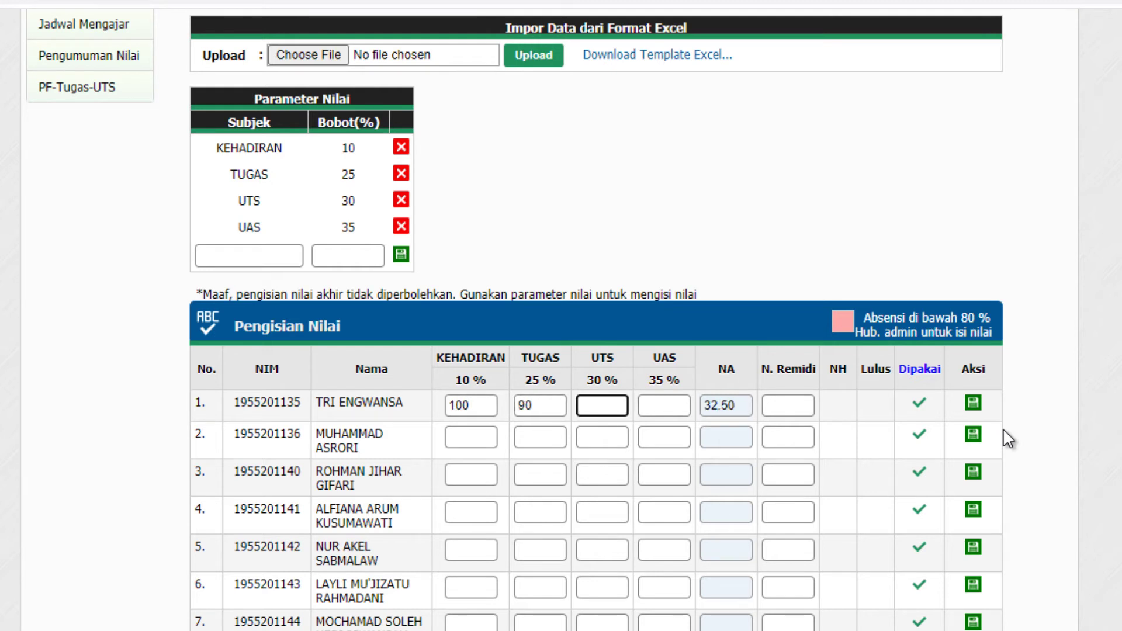
{"action": "type", "text": "0"}
{"action": "key", "text": "Tab"}
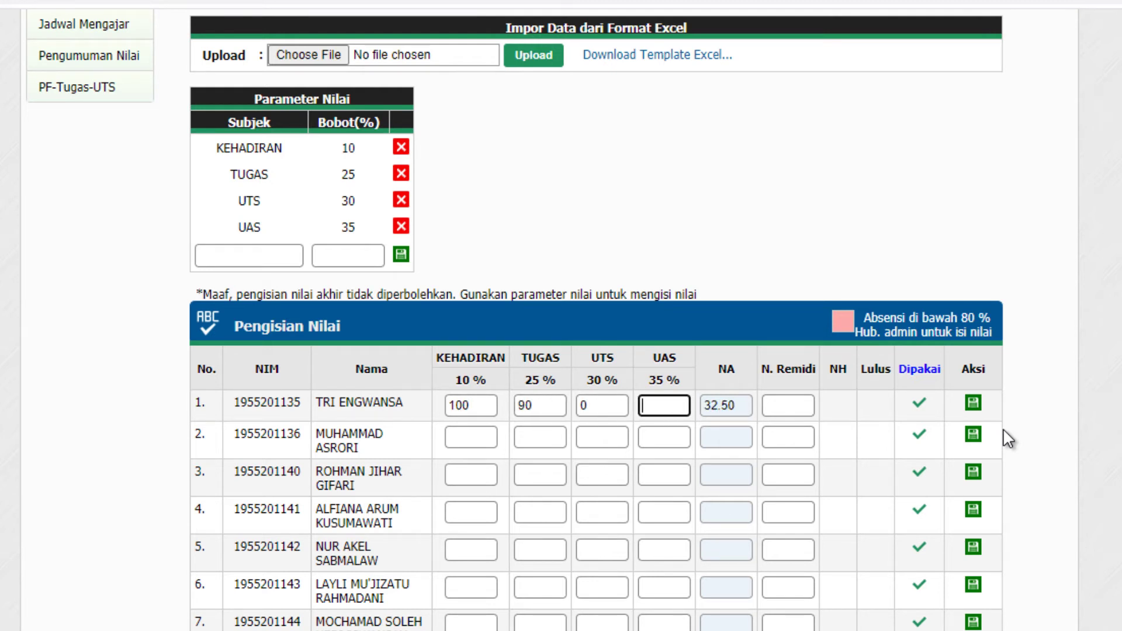
{"action": "key", "text": "shift+Tab"}
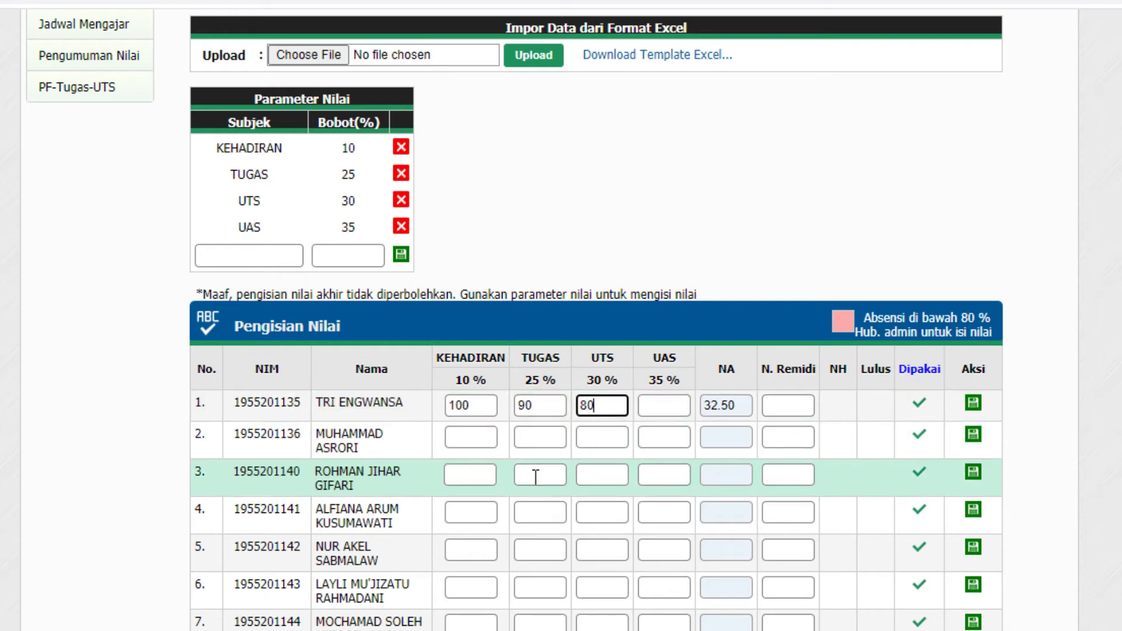
{"action": "key", "text": "Tab"}
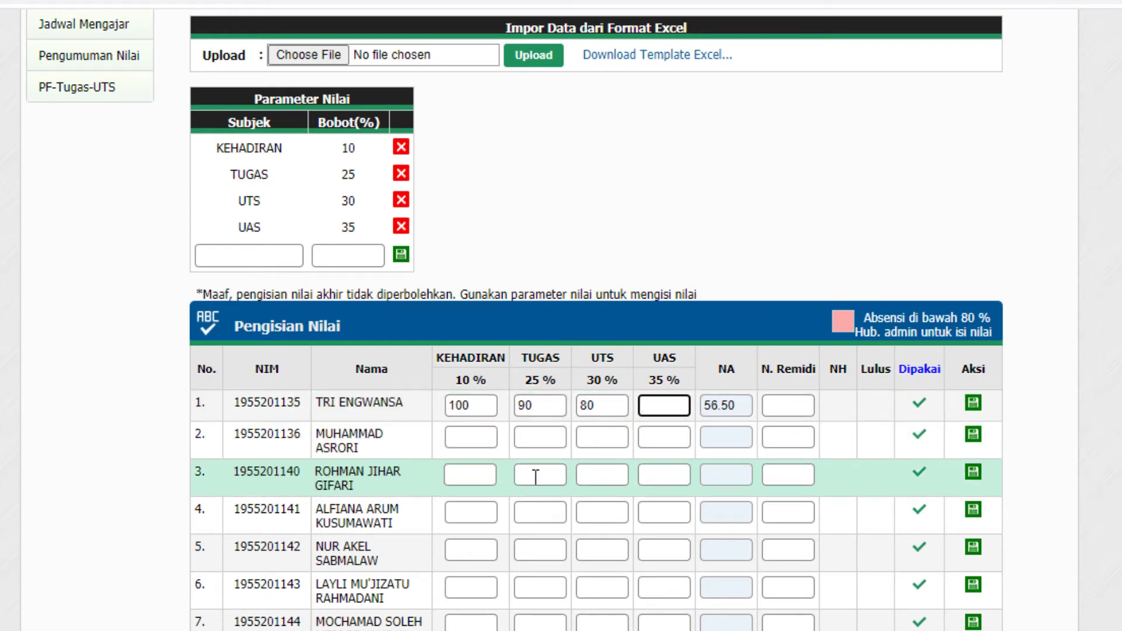
{"action": "left_click", "coordinate": [1058, 433]}
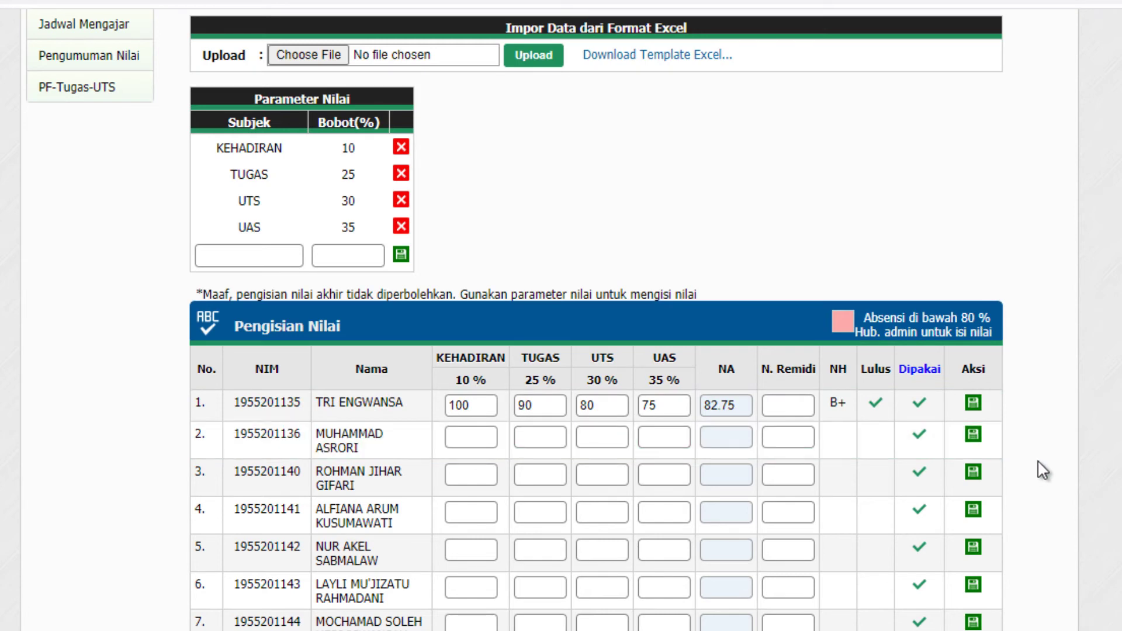
Save the grades for the whole class and go to the Pengesahan Nilai section below the student list.
{"action": "scroll", "coordinate": [1053, 516], "scroll_direction": "down", "scroll_amount": 1}
{"action": "scroll", "coordinate": [1053, 515], "scroll_direction": "down", "scroll_amount": 13}
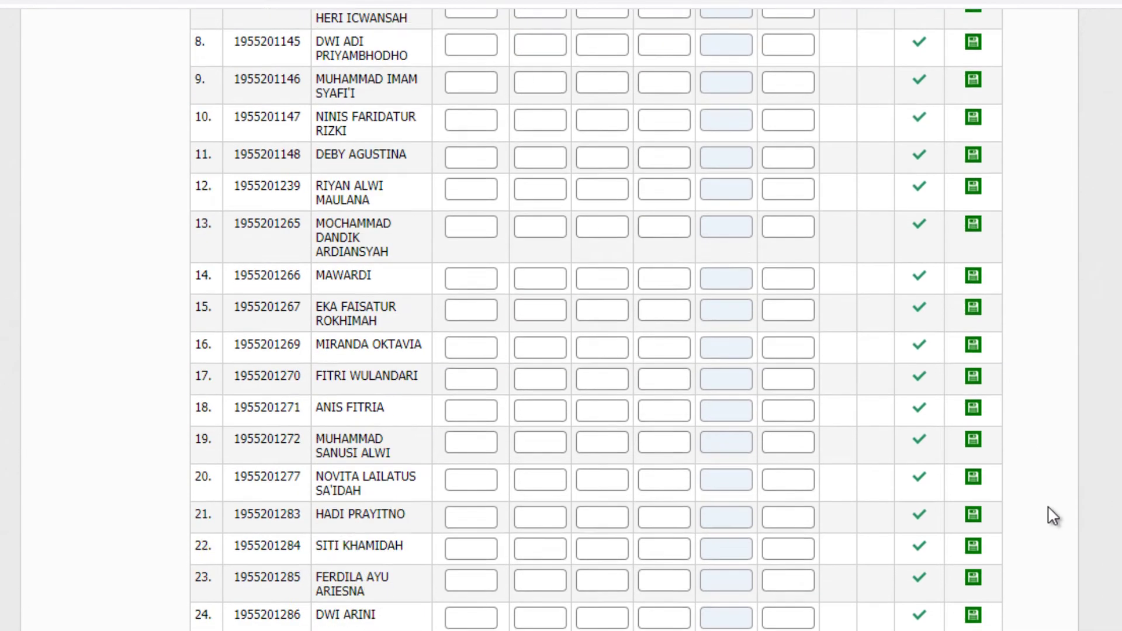
{"action": "scroll", "coordinate": [1064, 243], "scroll_direction": "up", "scroll_amount": 12}
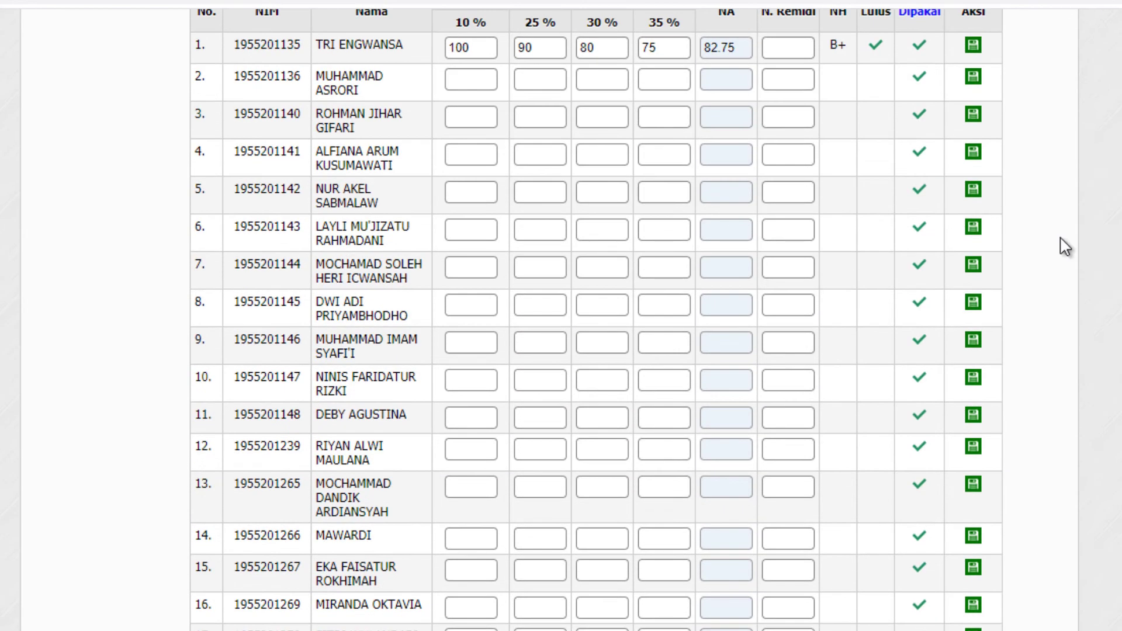
{"action": "scroll", "coordinate": [842, 515], "scroll_direction": "down", "scroll_amount": 13}
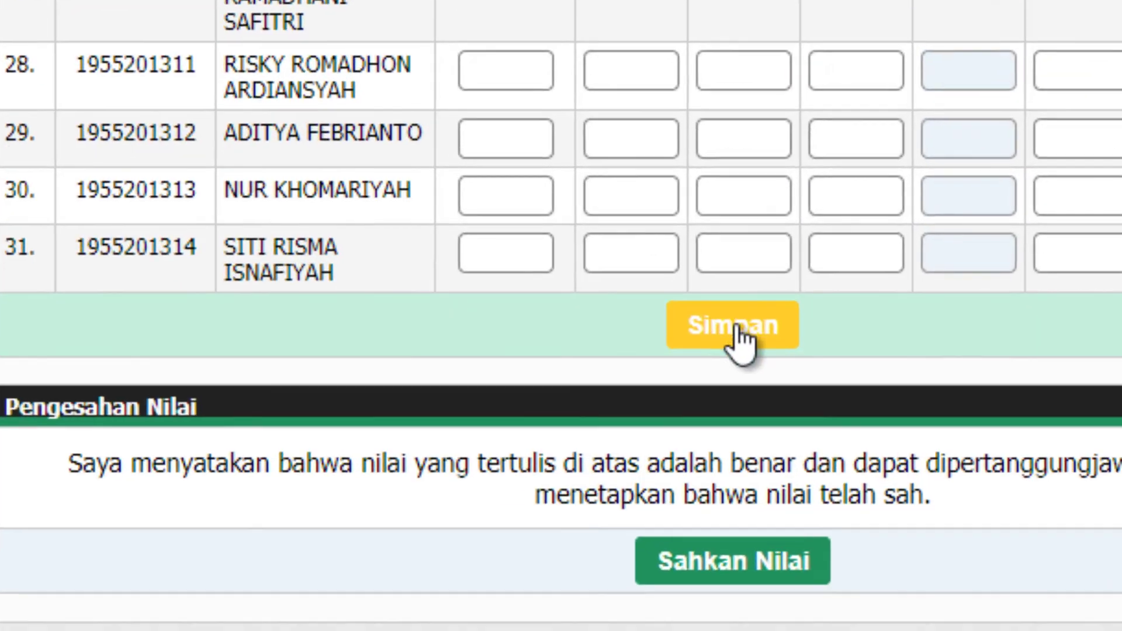
{"action": "left_click", "coordinate": [655, 570]}
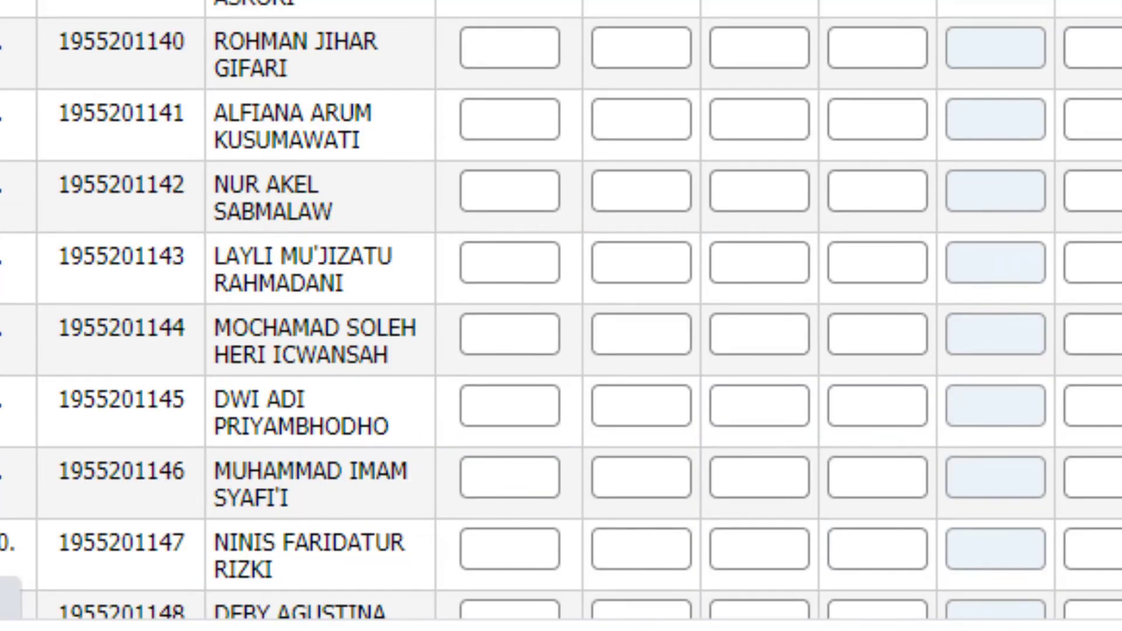
{"action": "scroll", "coordinate": [561, 310], "scroll_direction": "down", "scroll_amount": 20}
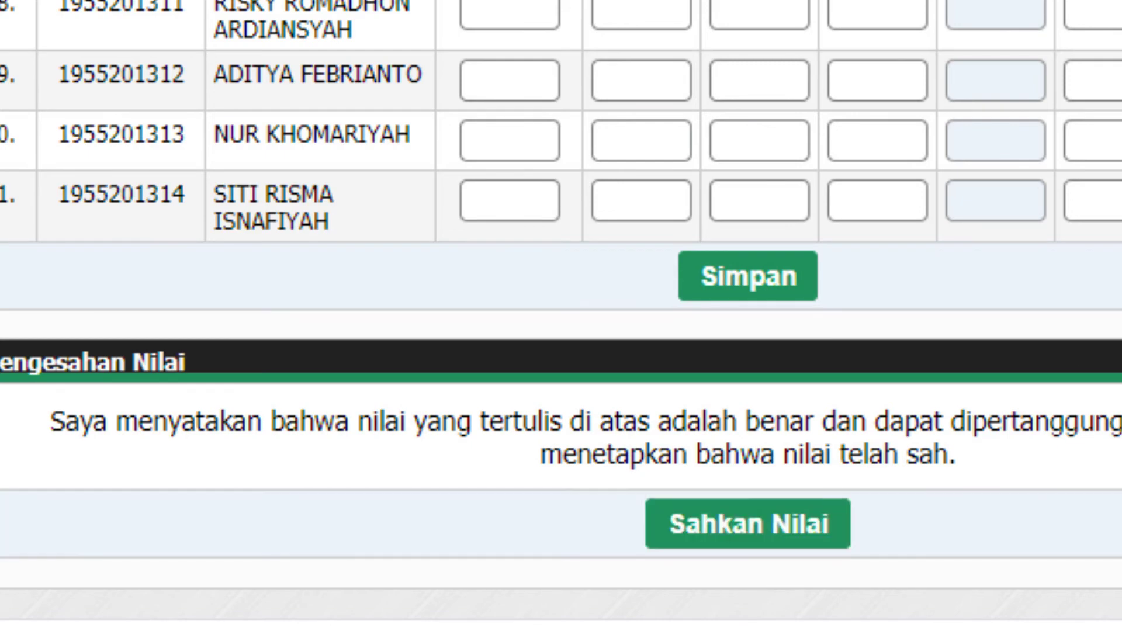
In the attendance table, set the second student's meetings to S for 1, I for 6 and 8, and A for 10, and save.
{"action": "scroll", "coordinate": [562, 315], "scroll_direction": "up", "scroll_amount": 15}
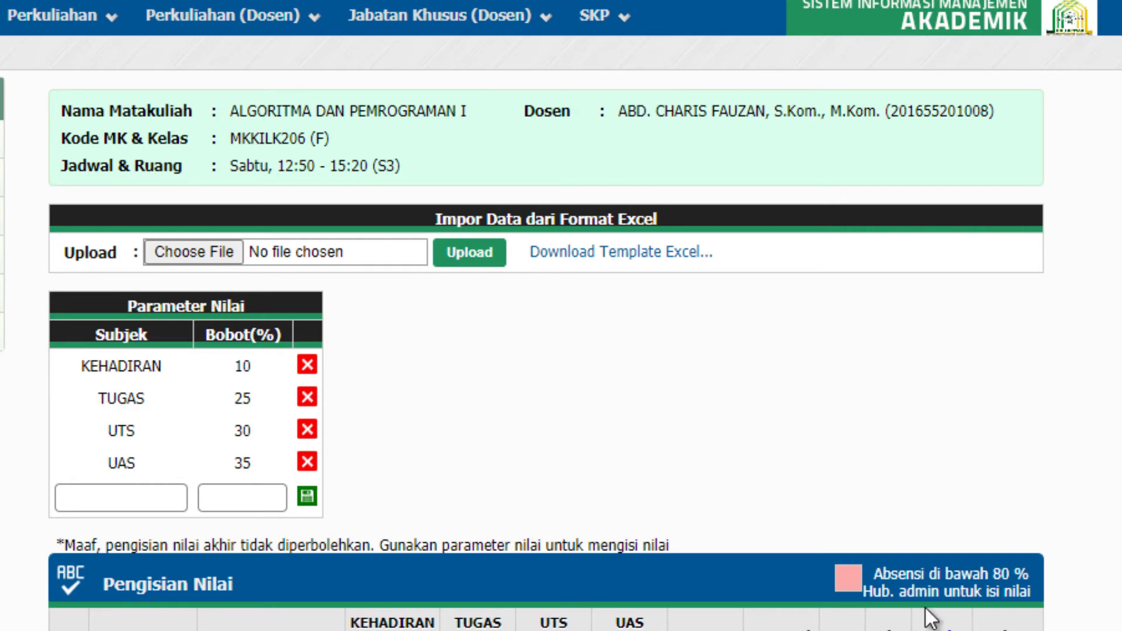
{"action": "scroll", "coordinate": [929, 546], "scroll_direction": "down", "scroll_amount": 3}
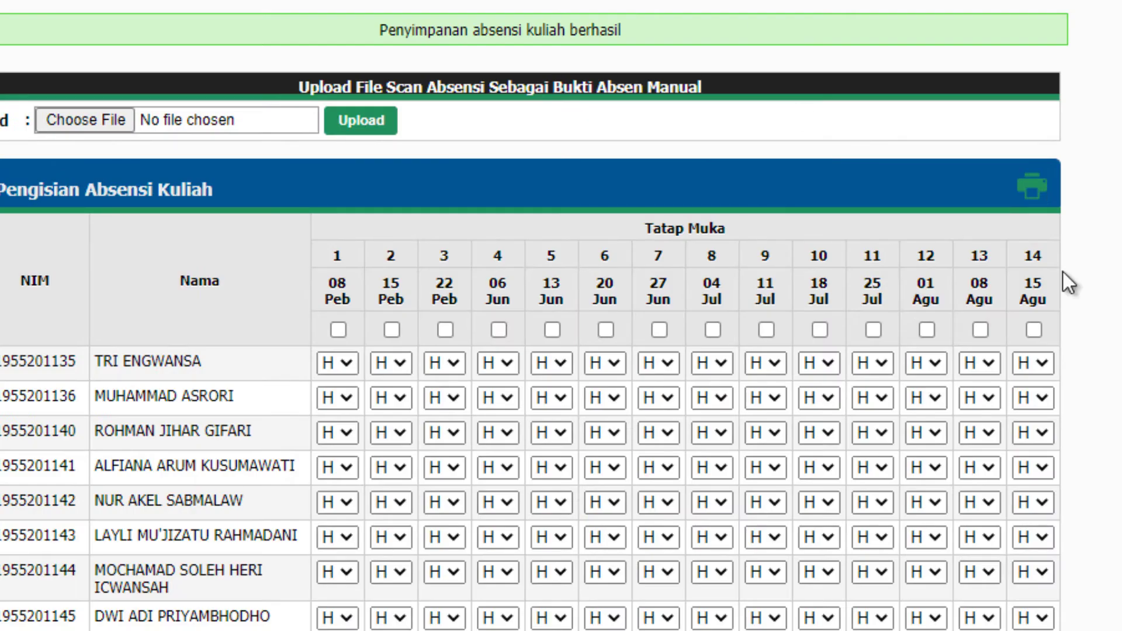
{"action": "scroll", "coordinate": [561, 316], "scroll_direction": "up", "scroll_amount": 1}
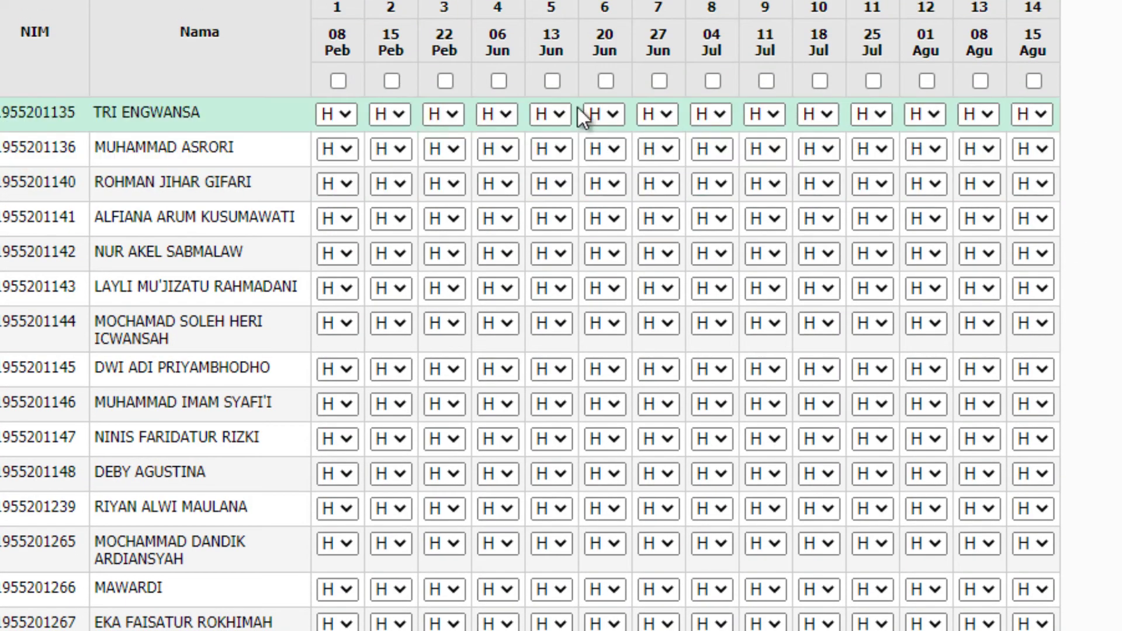
{"action": "left_click", "coordinate": [330, 150]}
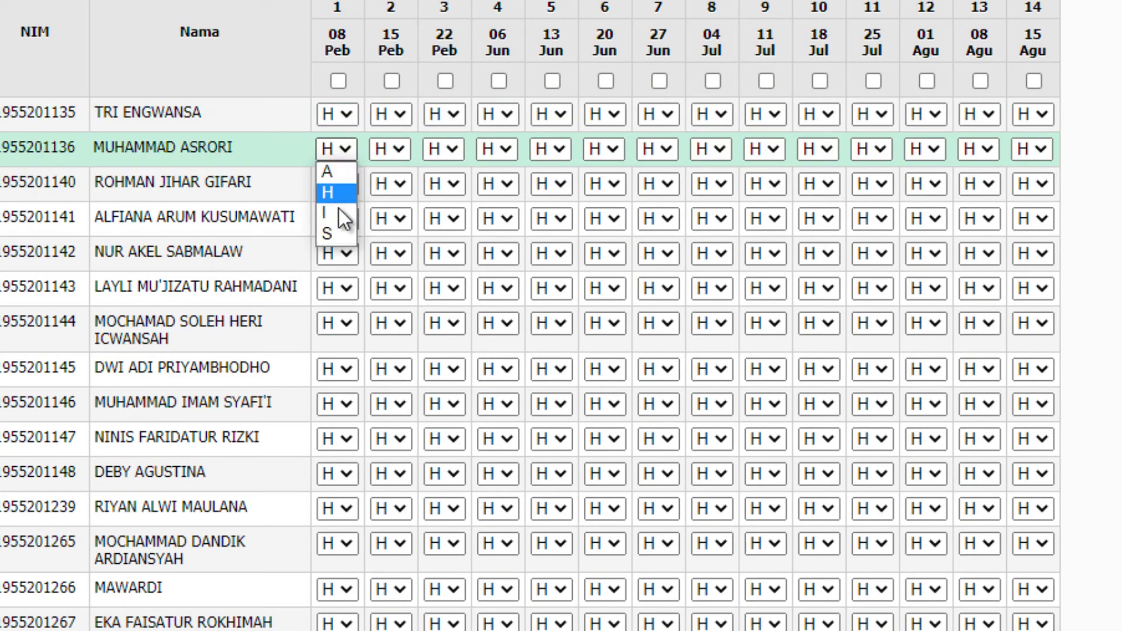
{"action": "left_click", "coordinate": [335, 234]}
{"action": "left_click", "coordinate": [612, 151]}
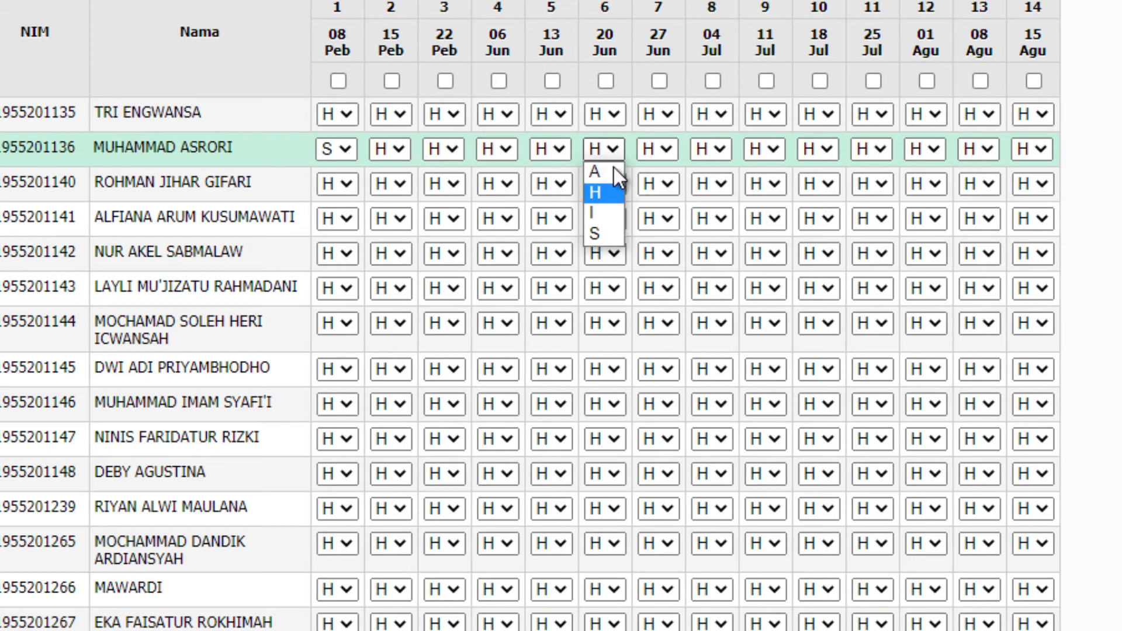
{"action": "left_click", "coordinate": [608, 212]}
{"action": "left_click", "coordinate": [711, 150]}
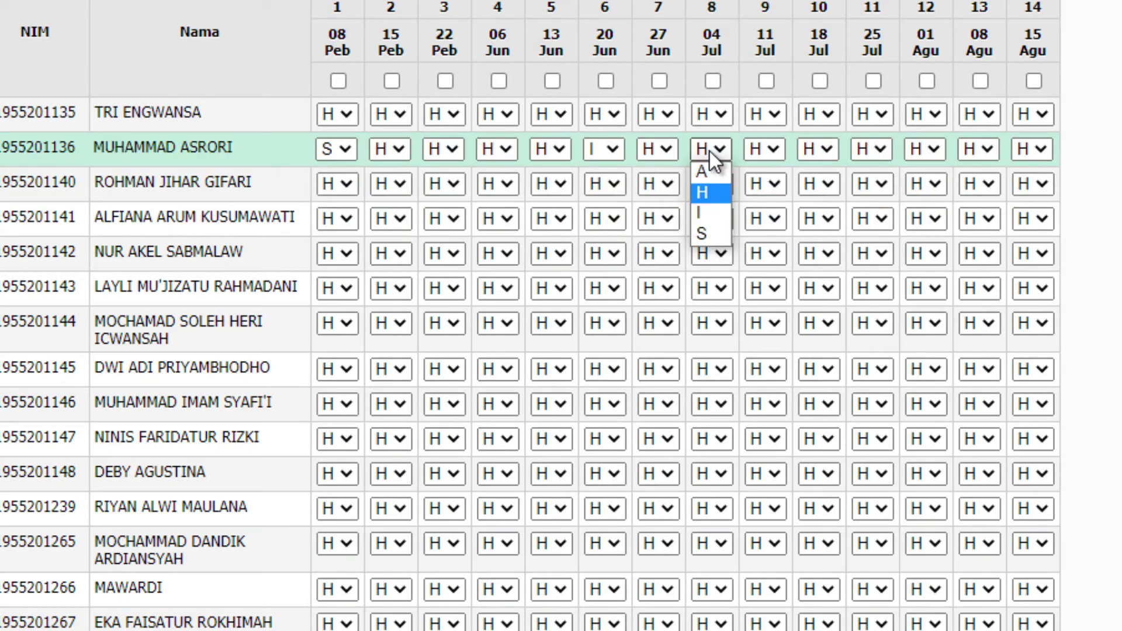
{"action": "left_click", "coordinate": [703, 211]}
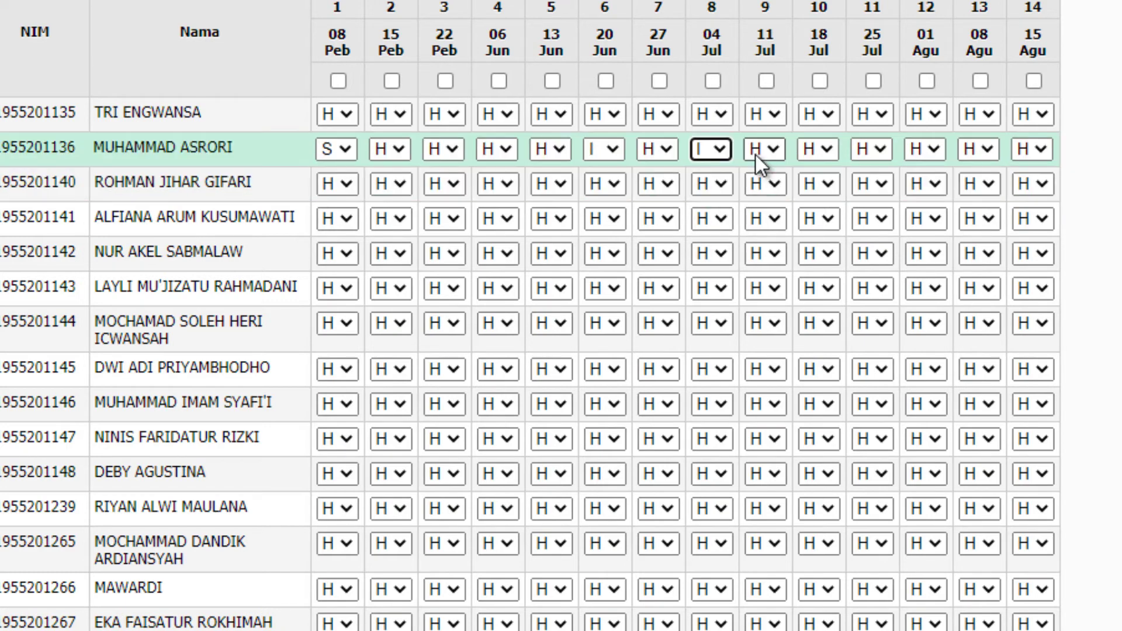
{"action": "left_click", "coordinate": [805, 150]}
{"action": "left_click", "coordinate": [814, 174]}
{"action": "scroll", "coordinate": [1096, 76], "scroll_direction": "down", "scroll_amount": 7}
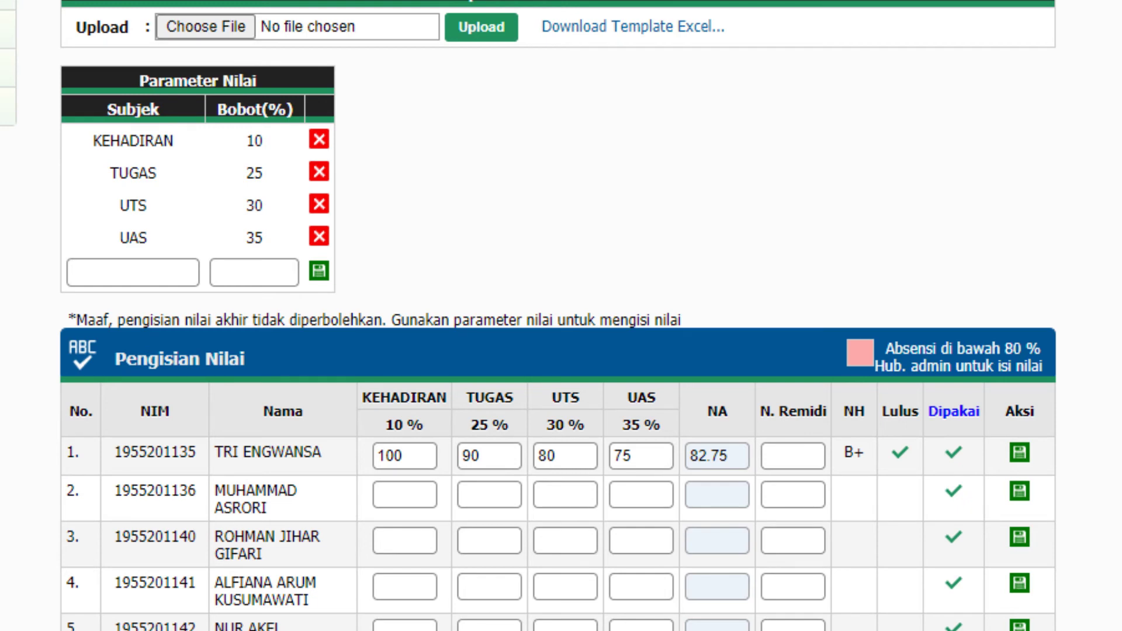
Reload the grade entry page and check whether the second student's row is marked for attendance below 80 %.
{"action": "left_click", "coordinate": [1020, 453]}
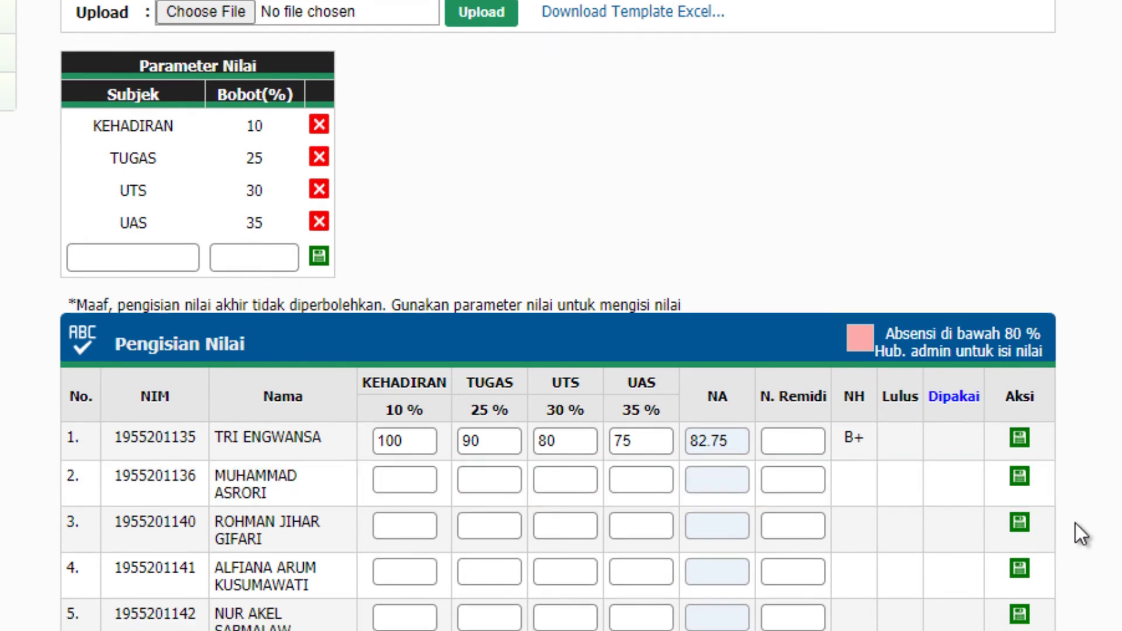
{"action": "scroll", "coordinate": [561, 315], "scroll_direction": "down", "scroll_amount": 19}
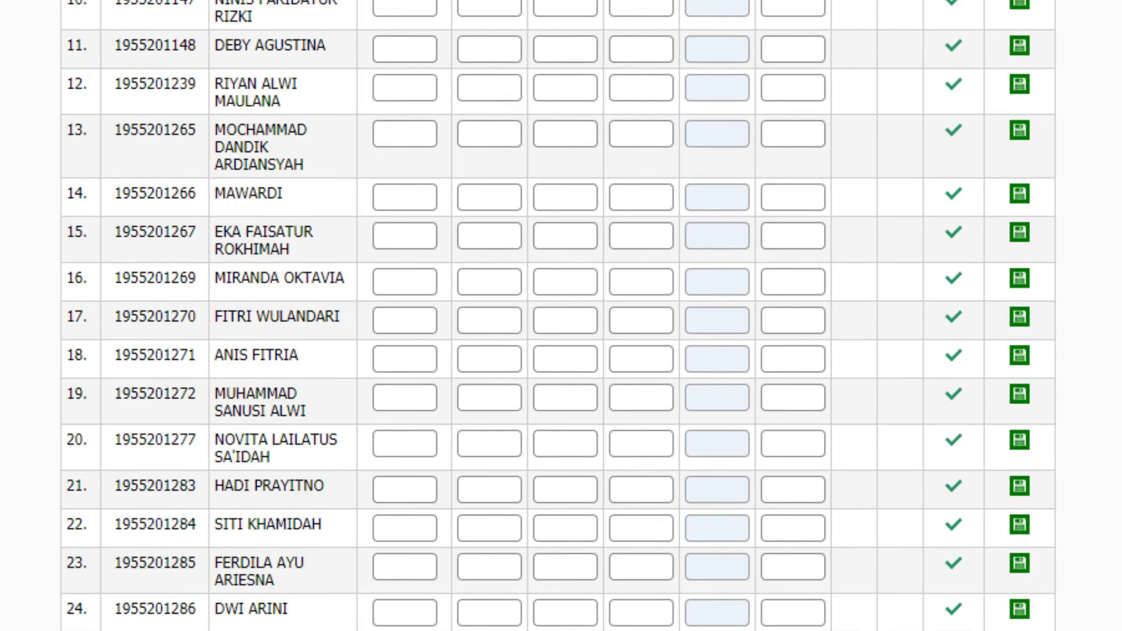
{"action": "scroll", "coordinate": [561, 316], "scroll_direction": "up", "scroll_amount": 15}
Set the second student's attendance to A for meetings 1 through 6 and save the attendance.
{"action": "scroll", "coordinate": [561, 316], "scroll_direction": "up", "scroll_amount": 5}
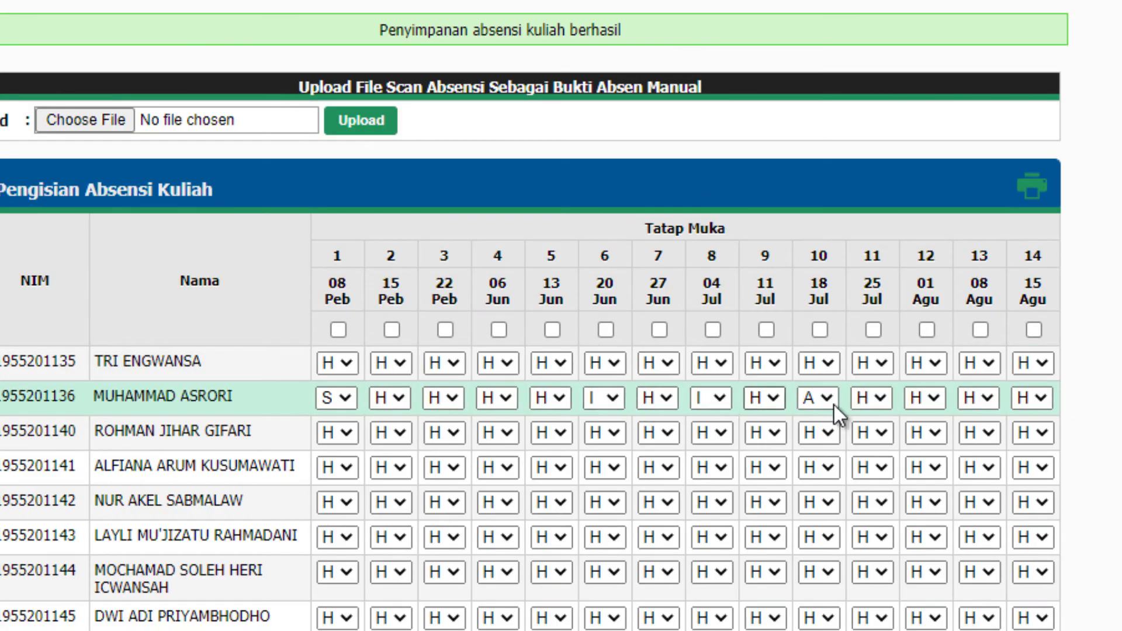
{"action": "left_click", "coordinate": [328, 398]}
{"action": "left_click", "coordinate": [327, 419]}
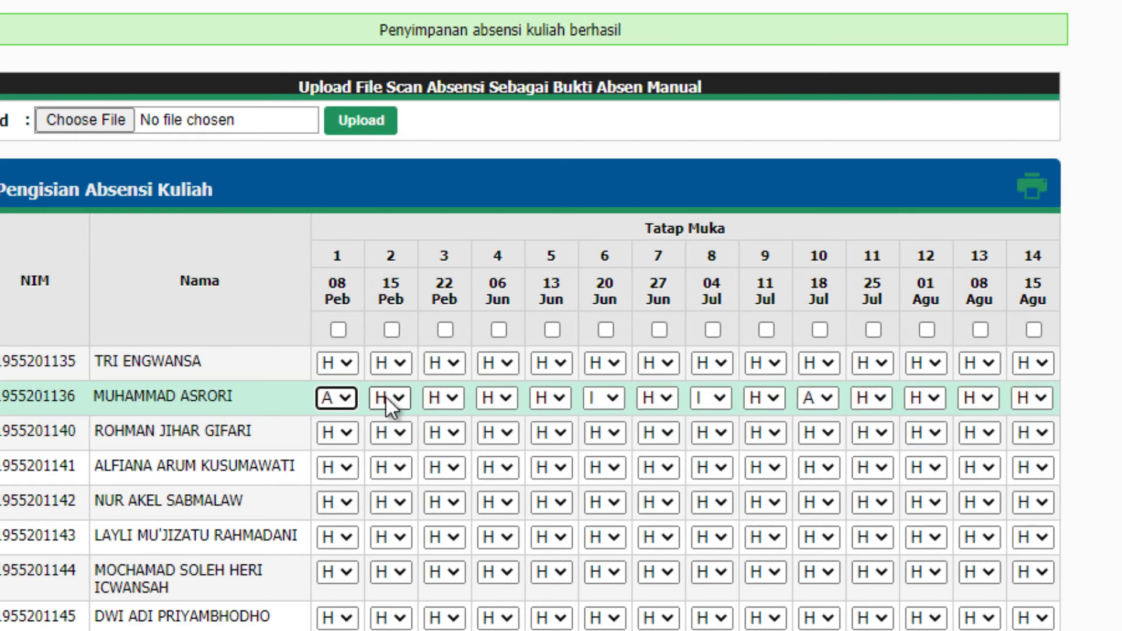
{"action": "left_click", "coordinate": [387, 397]}
{"action": "left_click", "coordinate": [398, 420]}
{"action": "left_click", "coordinate": [440, 397]}
{"action": "left_click", "coordinate": [444, 415]}
{"action": "left_click", "coordinate": [489, 395]}
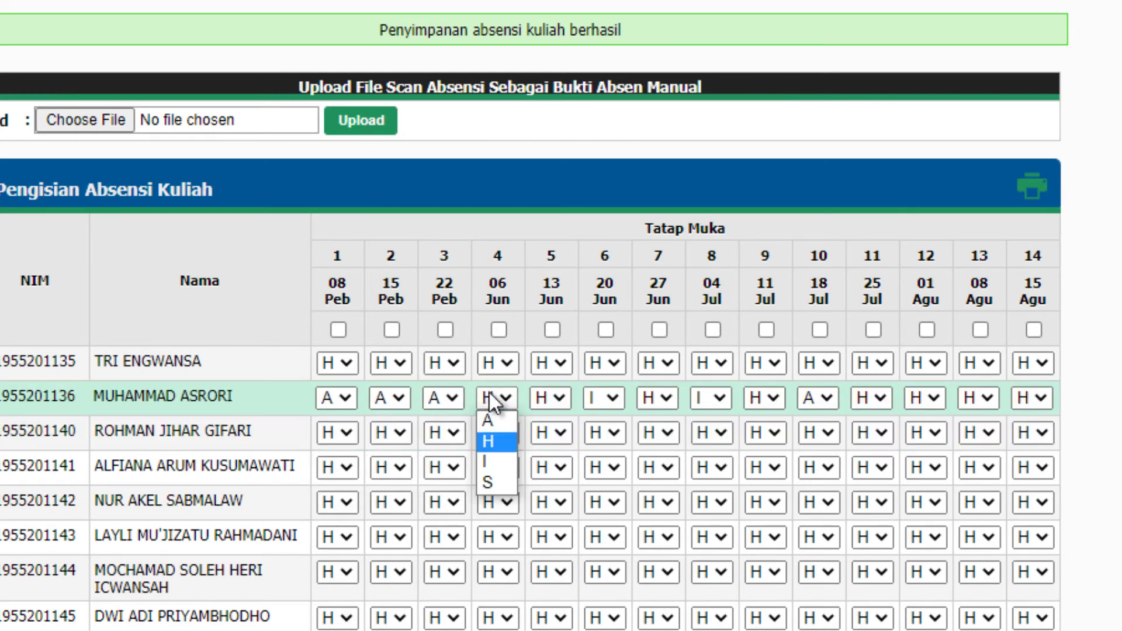
{"action": "left_click", "coordinate": [501, 417]}
{"action": "left_click", "coordinate": [552, 398]}
{"action": "left_click", "coordinate": [550, 419]}
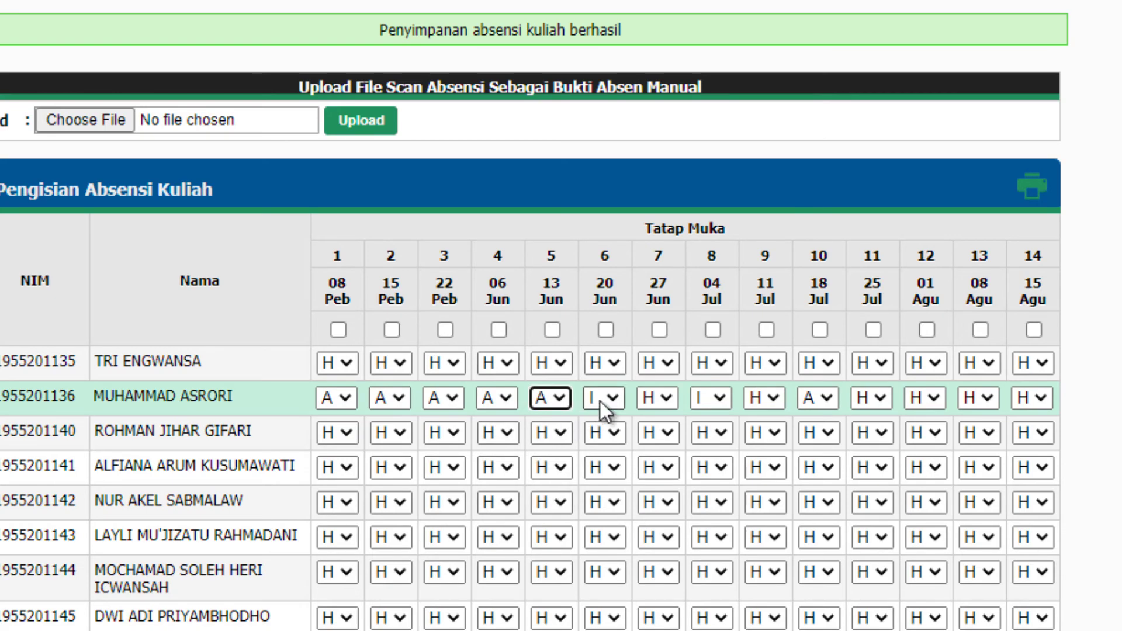
{"action": "left_click", "coordinate": [602, 398]}
{"action": "left_click", "coordinate": [599, 419]}
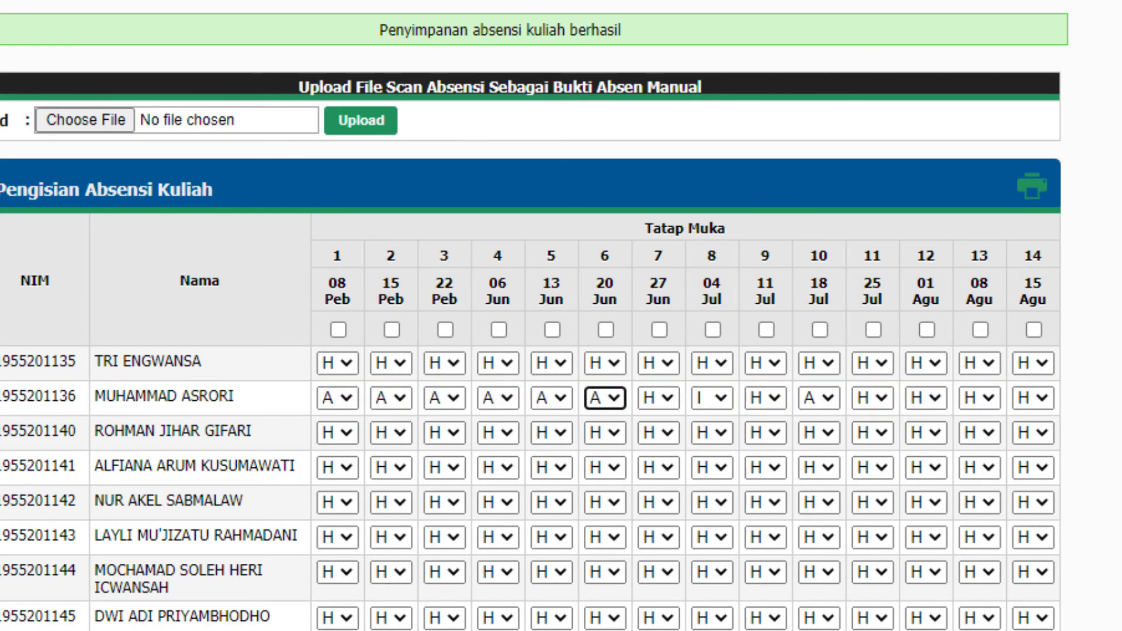
{"action": "scroll", "coordinate": [325, 195], "scroll_direction": "down", "scroll_amount": 10}
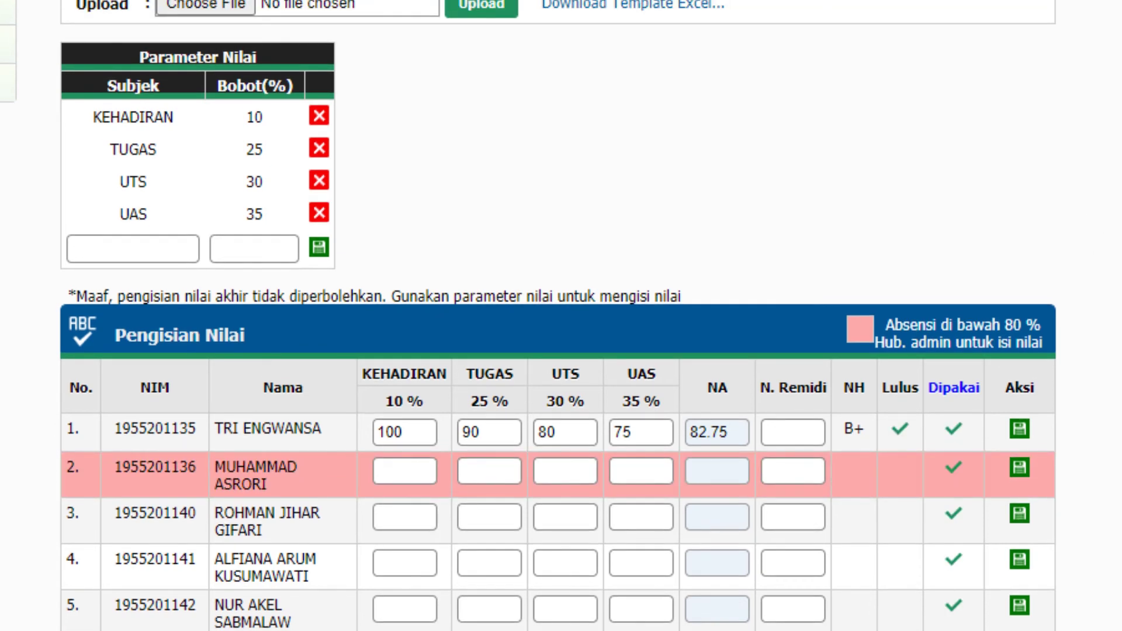
Try to fill in the KEHADIRAN, TUGAS, UTS, UAS and N. Remidi fields for the second student and save that row.
{"action": "scroll", "coordinate": [1081, 225], "scroll_direction": "down", "scroll_amount": 4}
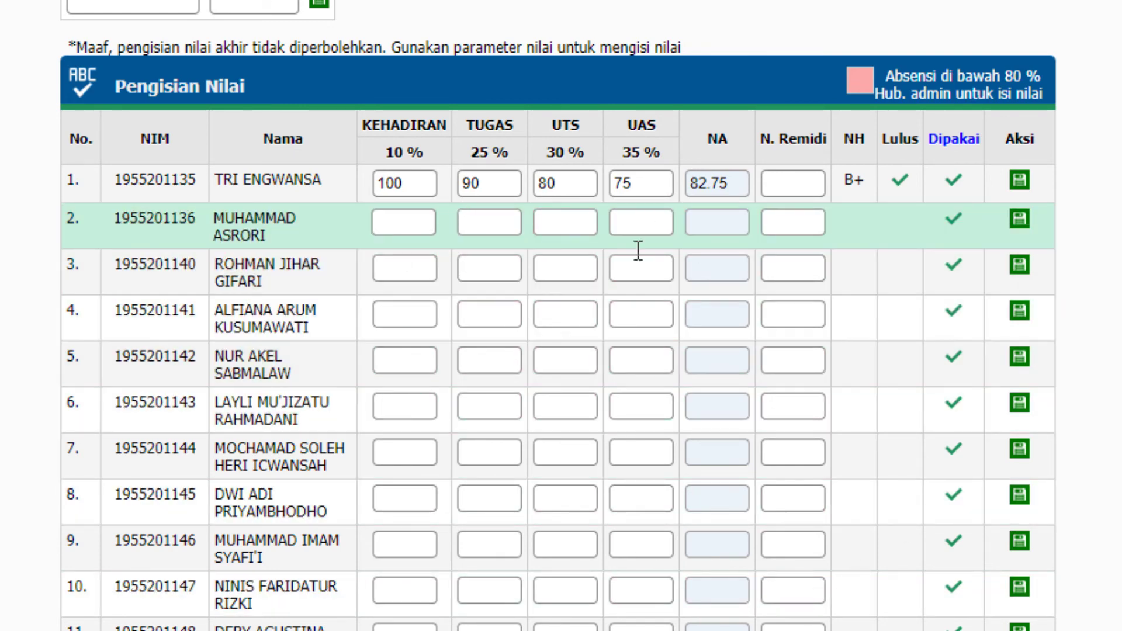
{"action": "left_click", "coordinate": [399, 221]}
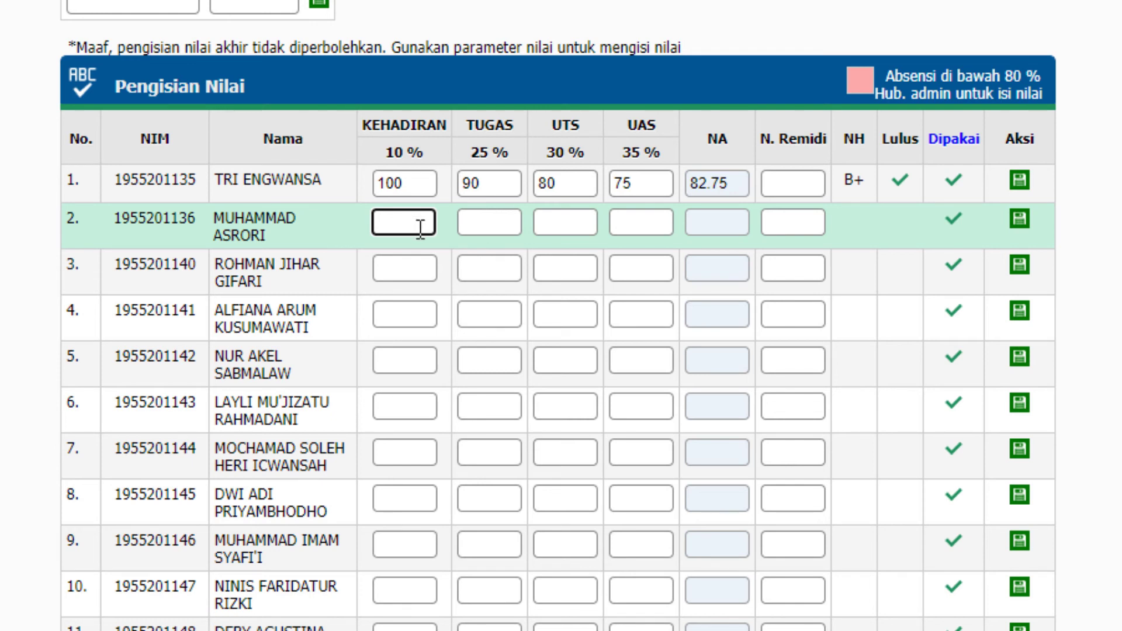
{"action": "left_click", "coordinate": [501, 220]}
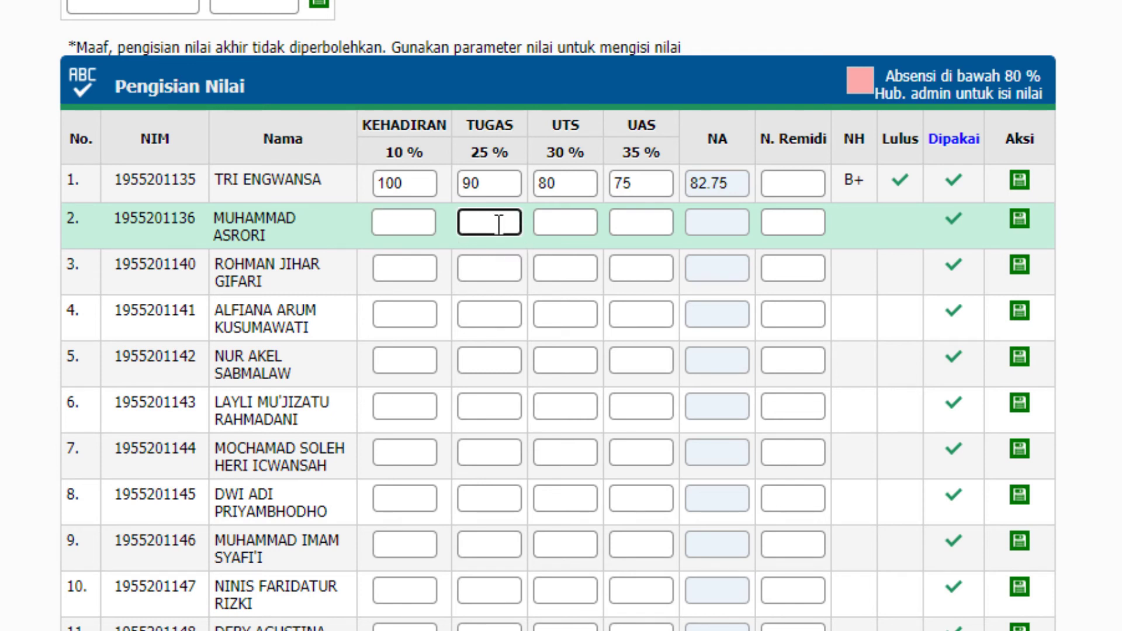
{"action": "left_click", "coordinate": [545, 221]}
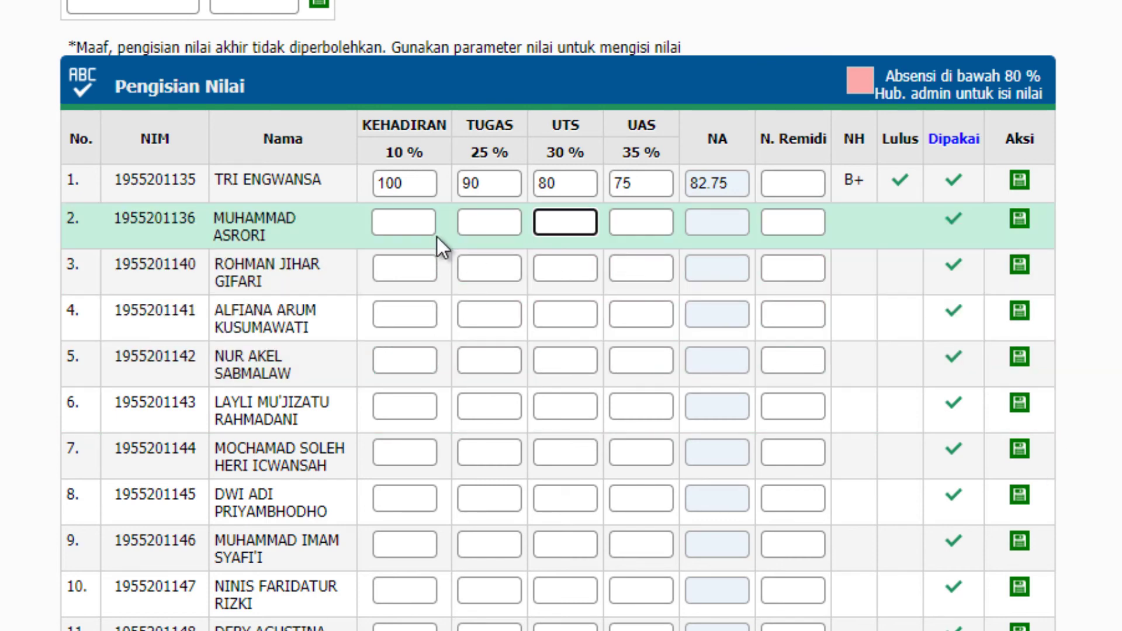
{"action": "left_click", "coordinate": [409, 229]}
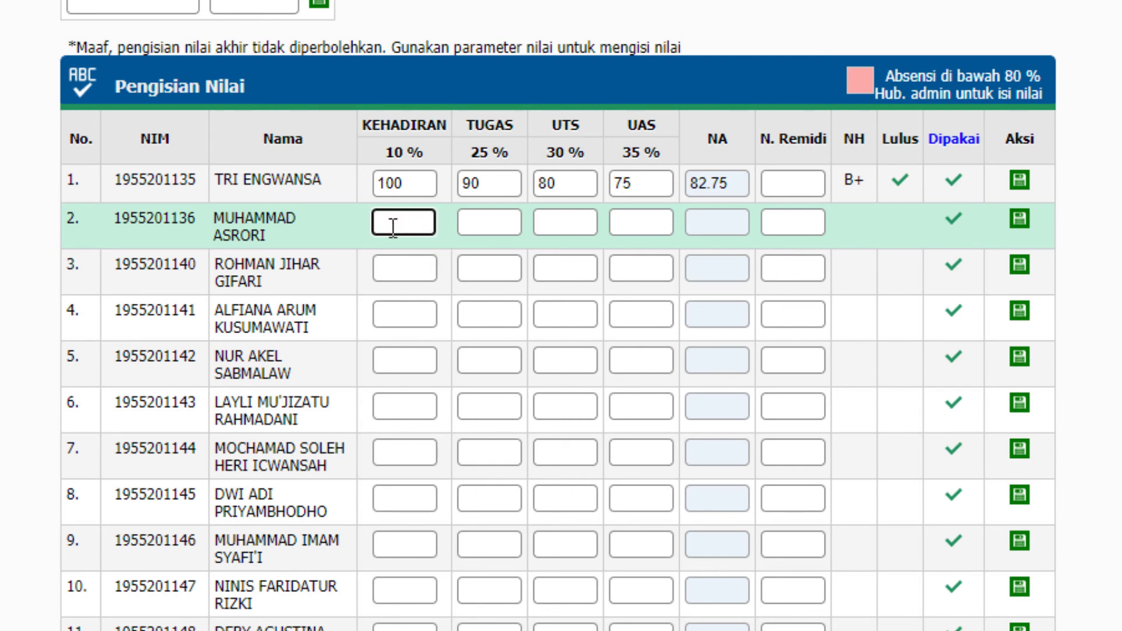
{"action": "left_click", "coordinate": [469, 225]}
{"action": "left_click", "coordinate": [585, 229]}
{"action": "left_click", "coordinate": [638, 226]}
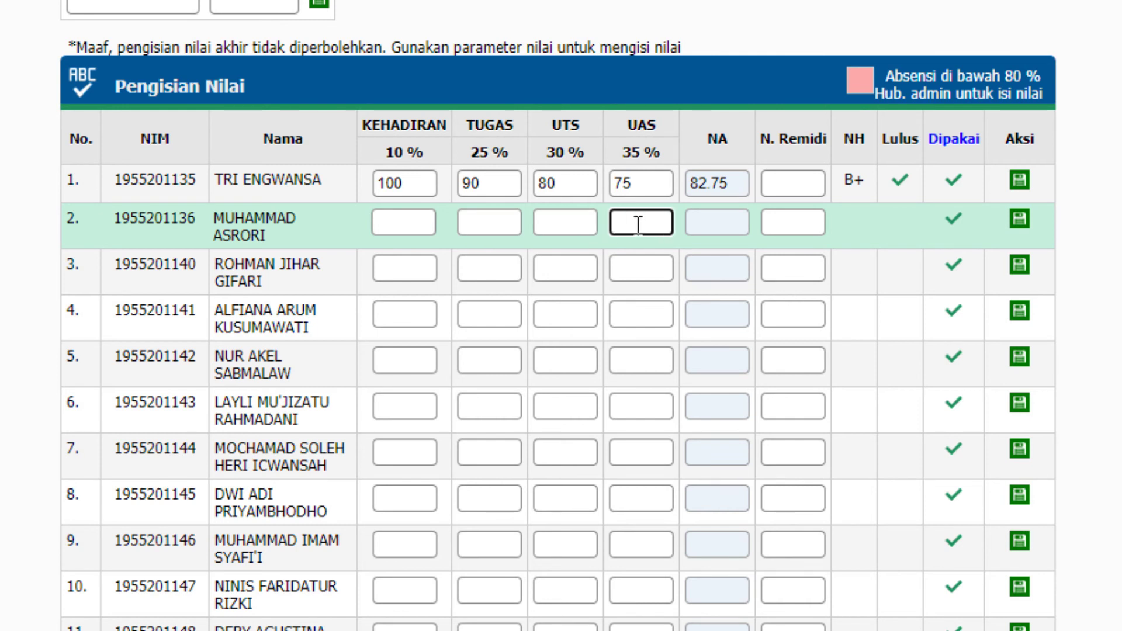
{"action": "left_click", "coordinate": [509, 231]}
{"action": "left_click", "coordinate": [388, 222]}
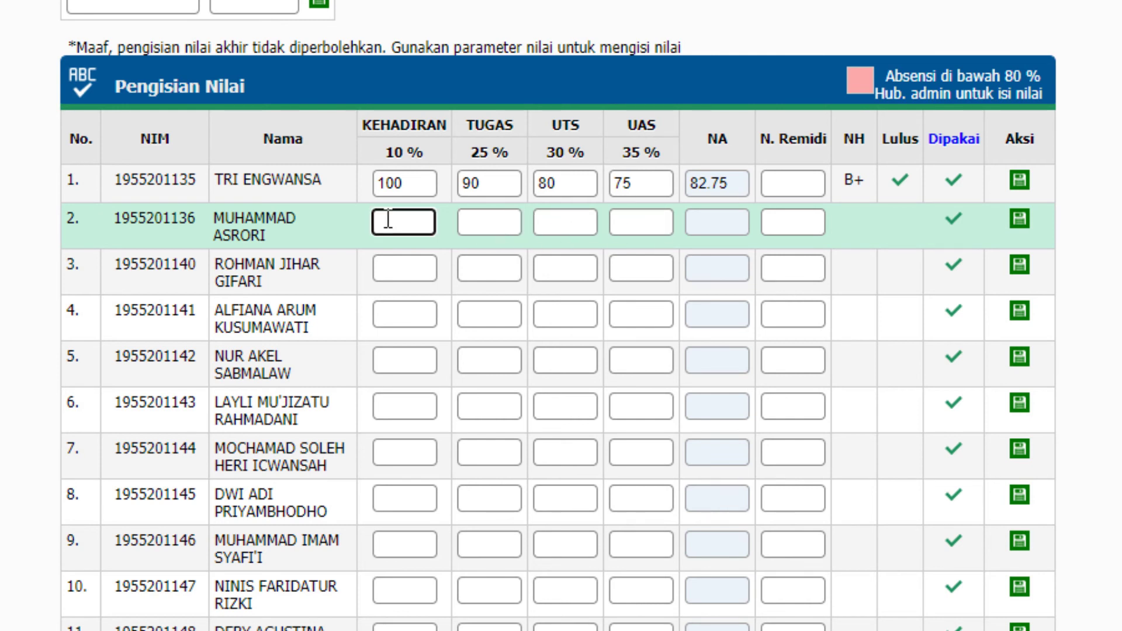
{"action": "left_click", "coordinate": [801, 219]}
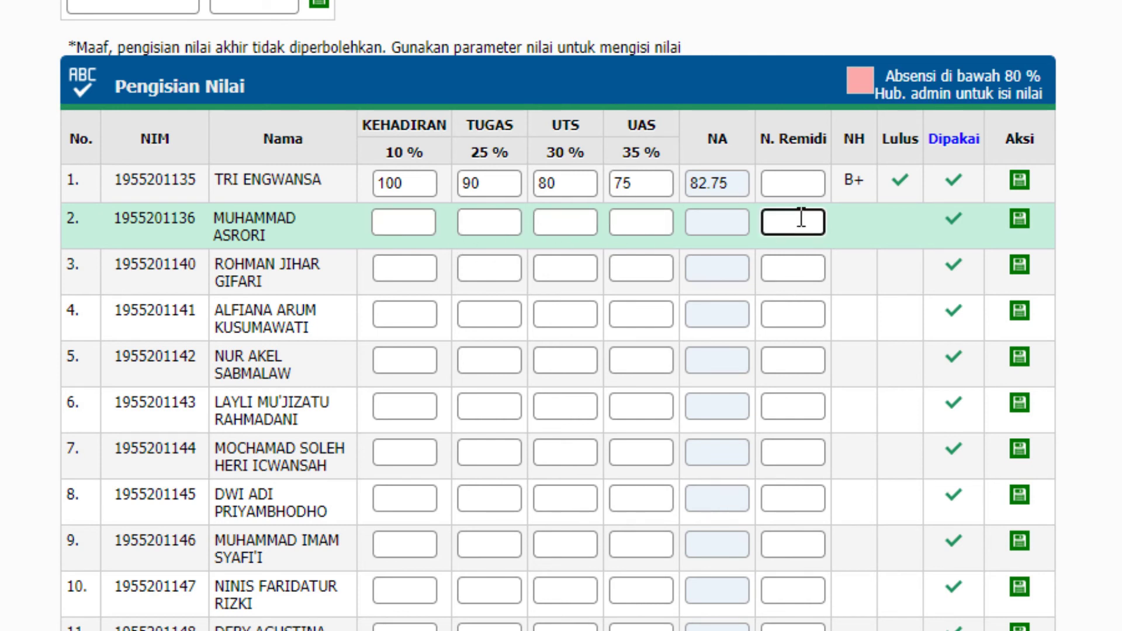
{"action": "left_click", "coordinate": [1019, 220]}
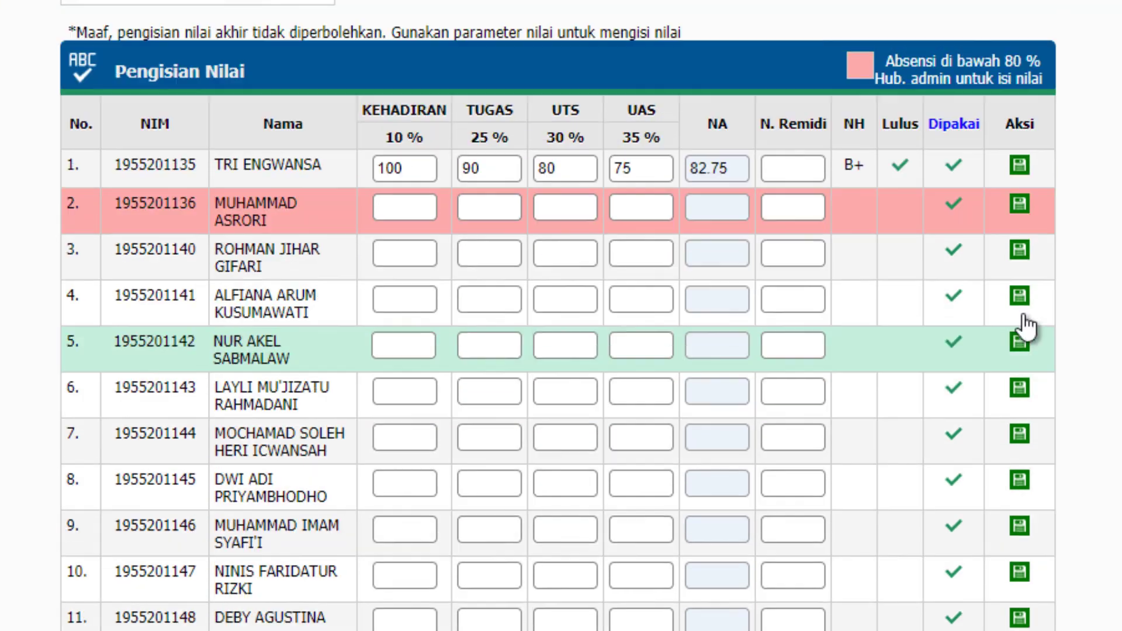
Check the four grade fields in the second student's low-attendance row and review the student list in the grade entry table.
{"action": "scroll", "coordinate": [1081, 366], "scroll_direction": "up", "scroll_amount": 3}
{"action": "scroll", "coordinate": [1081, 366], "scroll_direction": "down", "scroll_amount": 2}
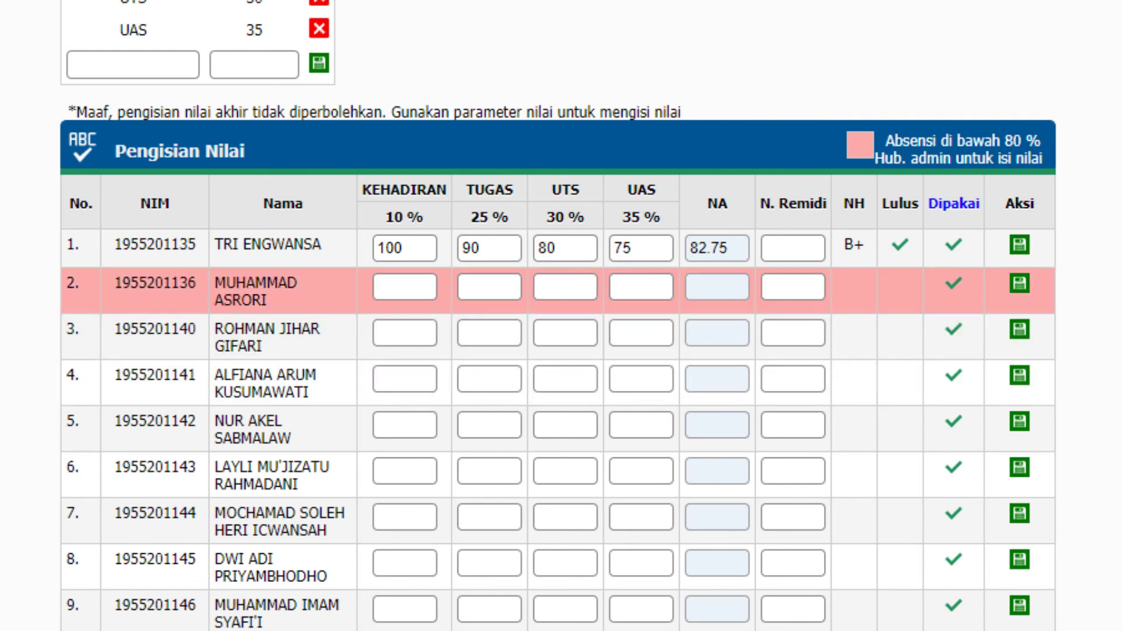
{"action": "left_click", "coordinate": [412, 288]}
{"action": "left_click", "coordinate": [489, 287]}
{"action": "left_click", "coordinate": [552, 289]}
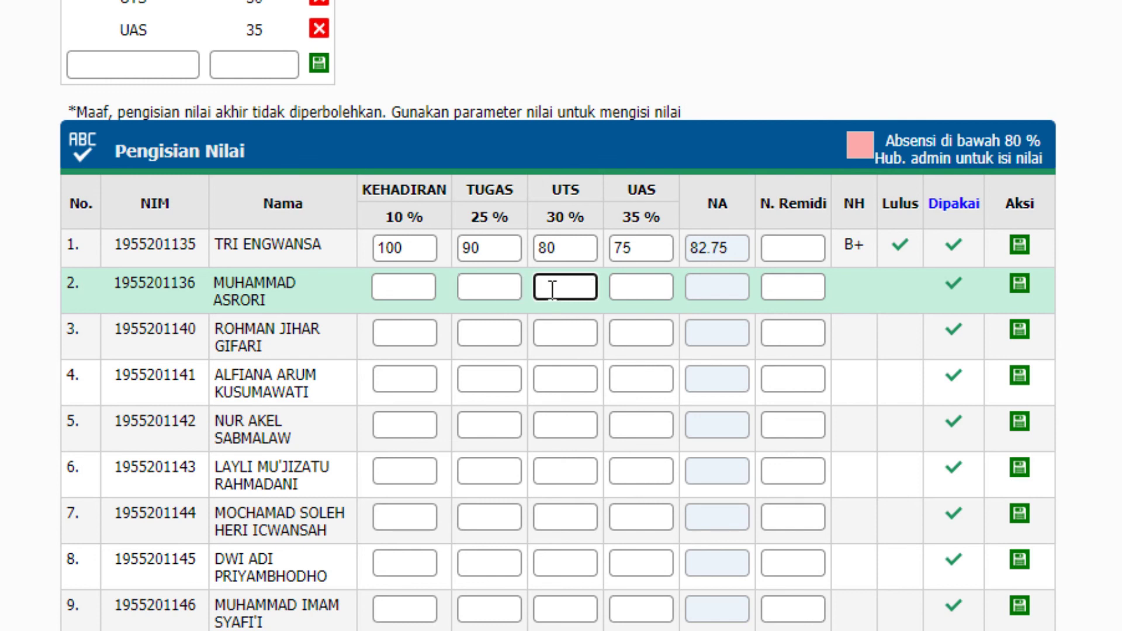
{"action": "left_click", "coordinate": [670, 288]}
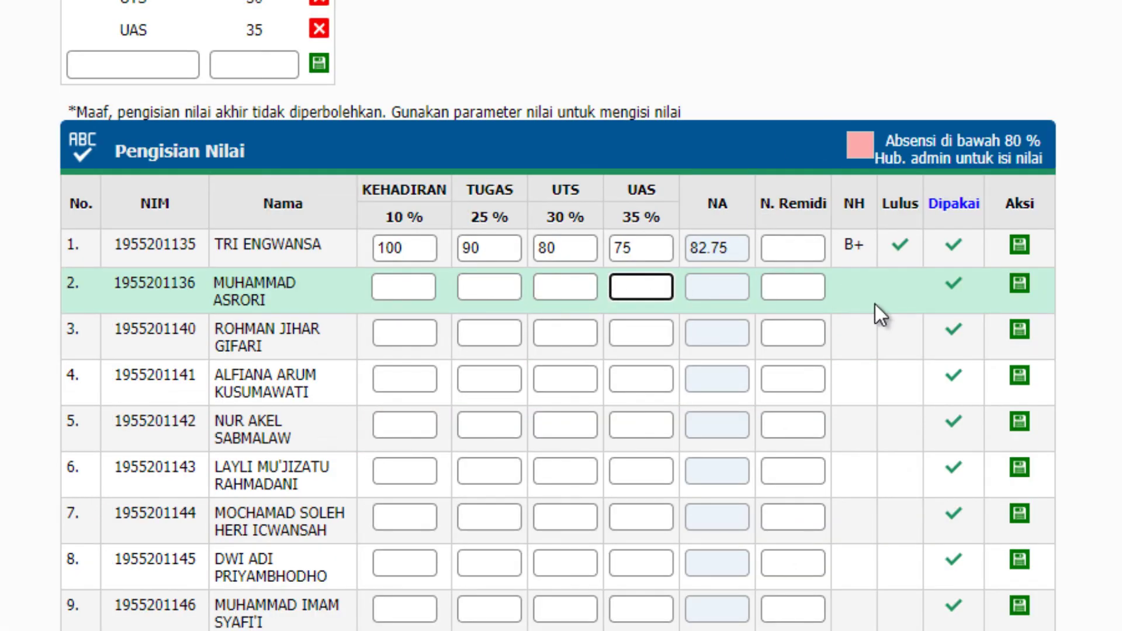
{"action": "scroll", "coordinate": [1051, 386], "scroll_direction": "down", "scroll_amount": 4}
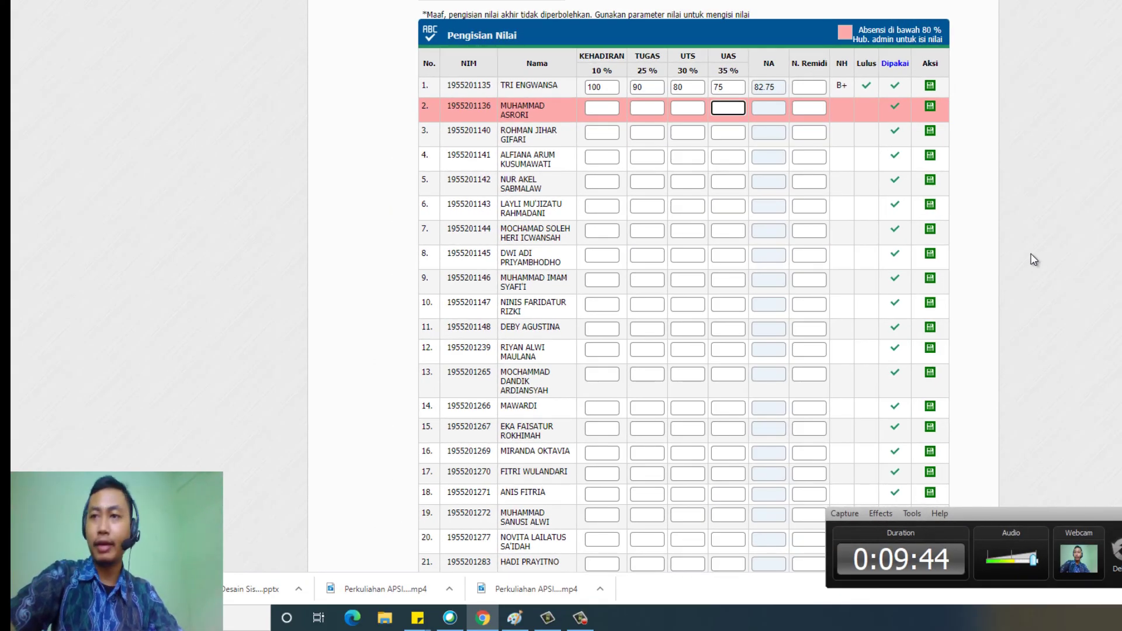
{"action": "scroll", "coordinate": [1031, 260], "scroll_direction": "up", "scroll_amount": 3}
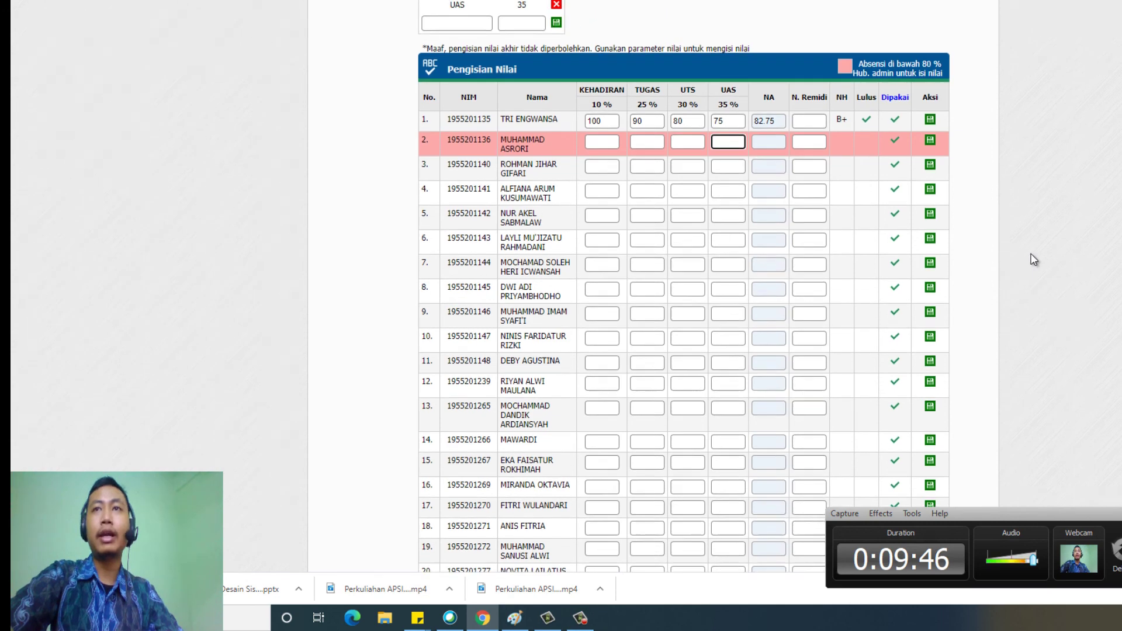
{"action": "scroll", "coordinate": [1001, 266], "scroll_direction": "down", "scroll_amount": 3}
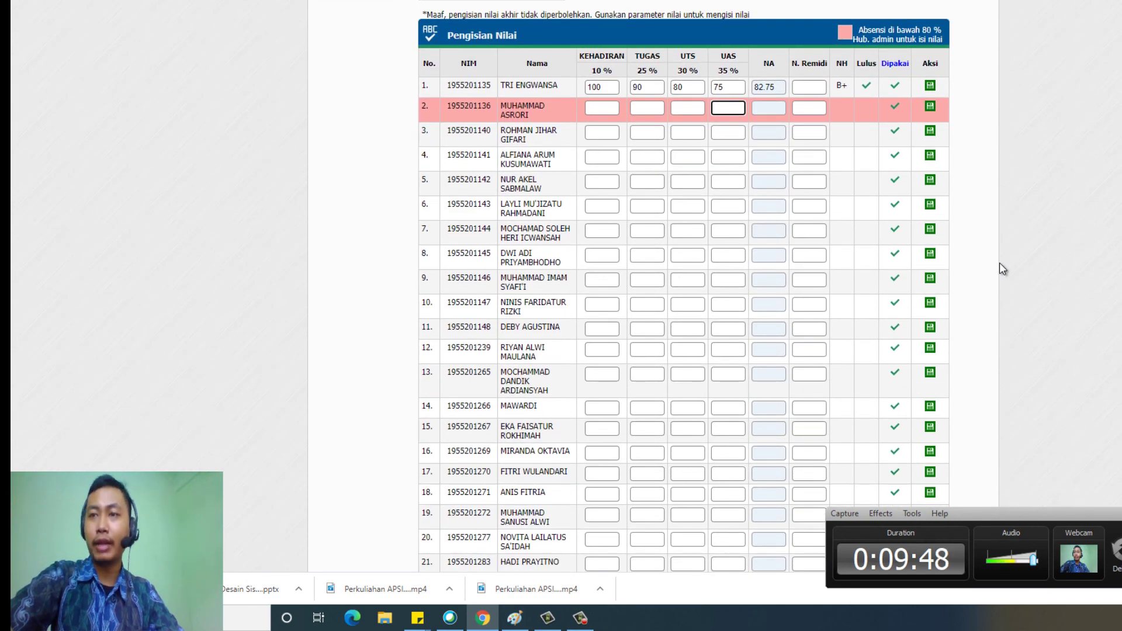